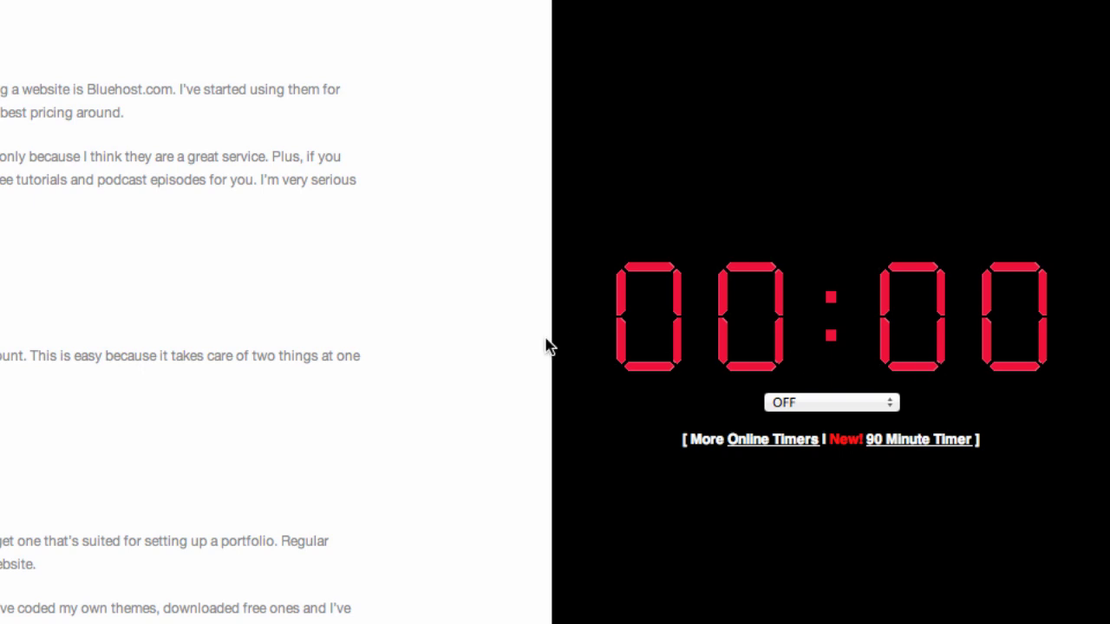
- Start a 5 Minutes countdown on the online timer, then open Bluehost's Sign Up Now page
{"action": "left_click", "coordinate": [828, 404]}
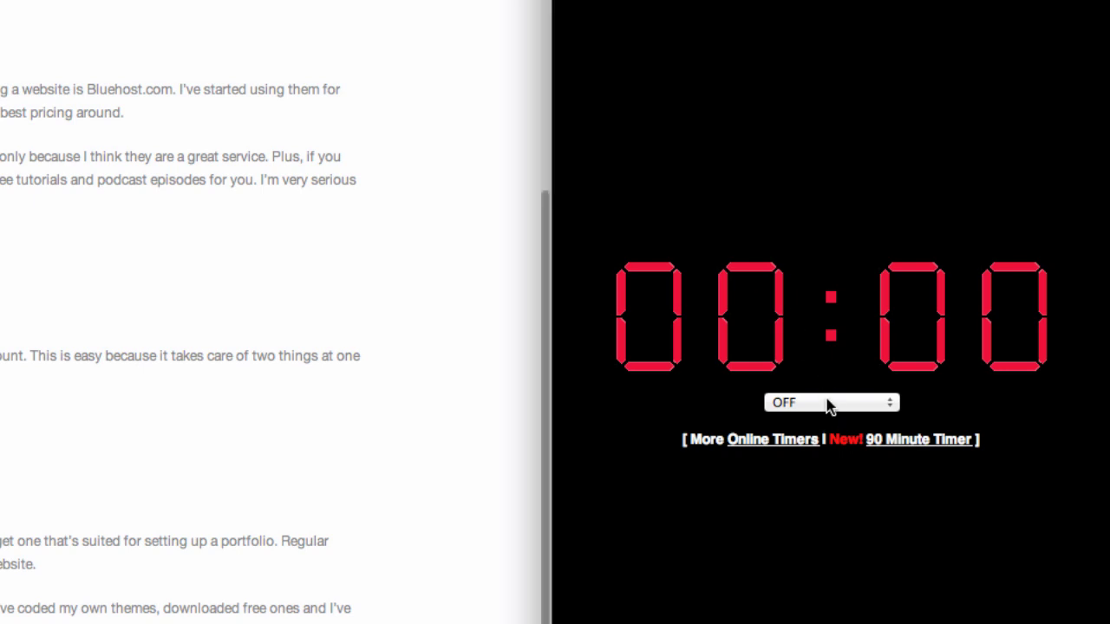
{"action": "left_click", "coordinate": [828, 404]}
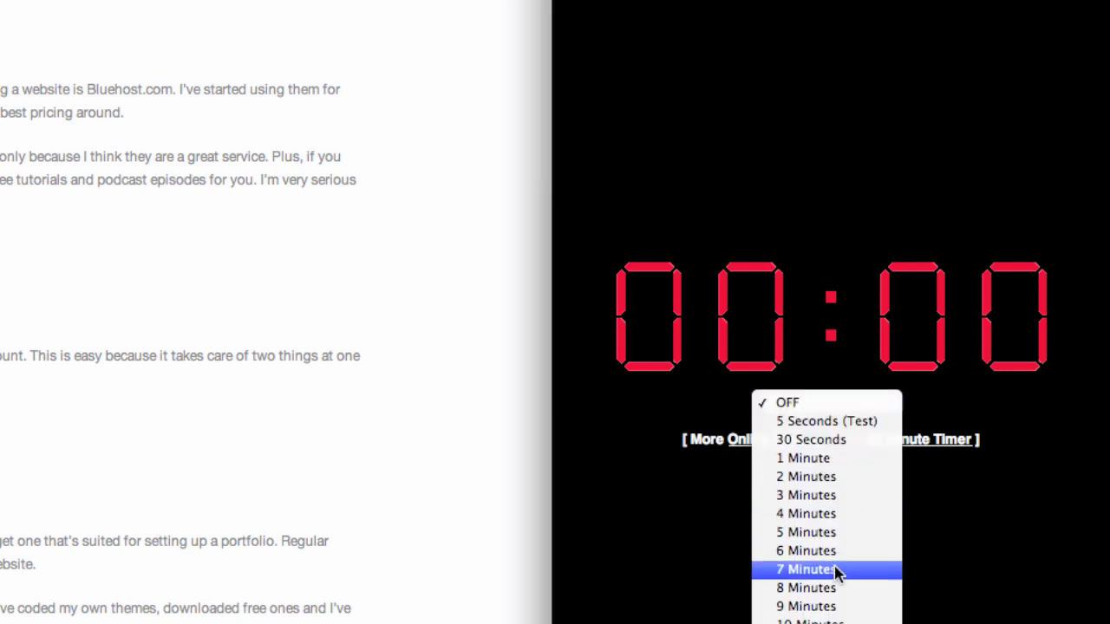
{"action": "left_click", "coordinate": [853, 535]}
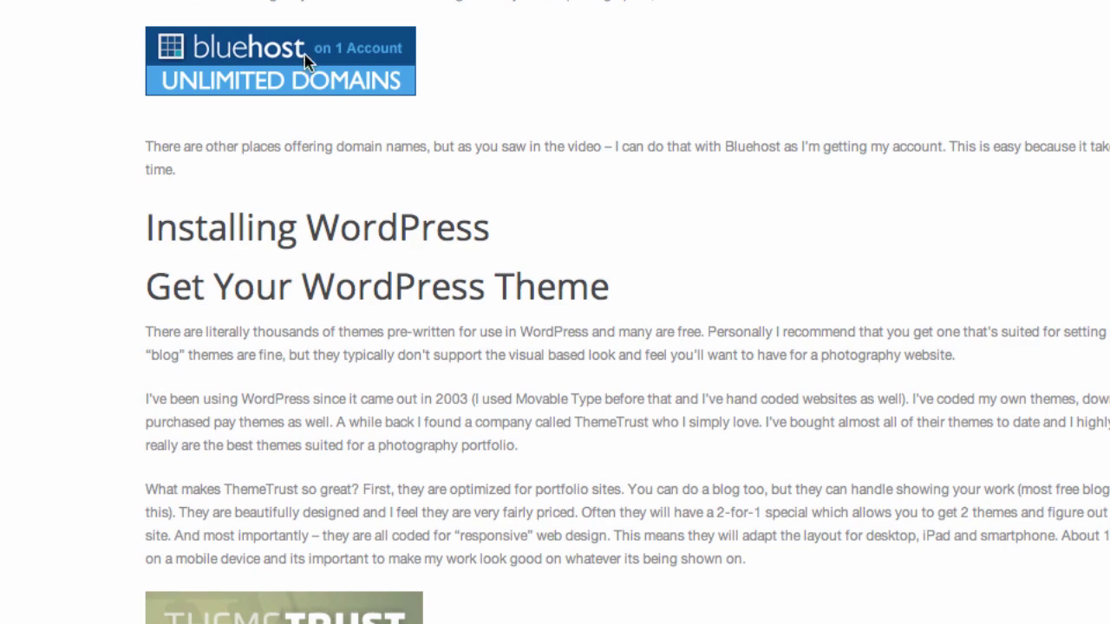
{"action": "left_click", "coordinate": [304, 54]}
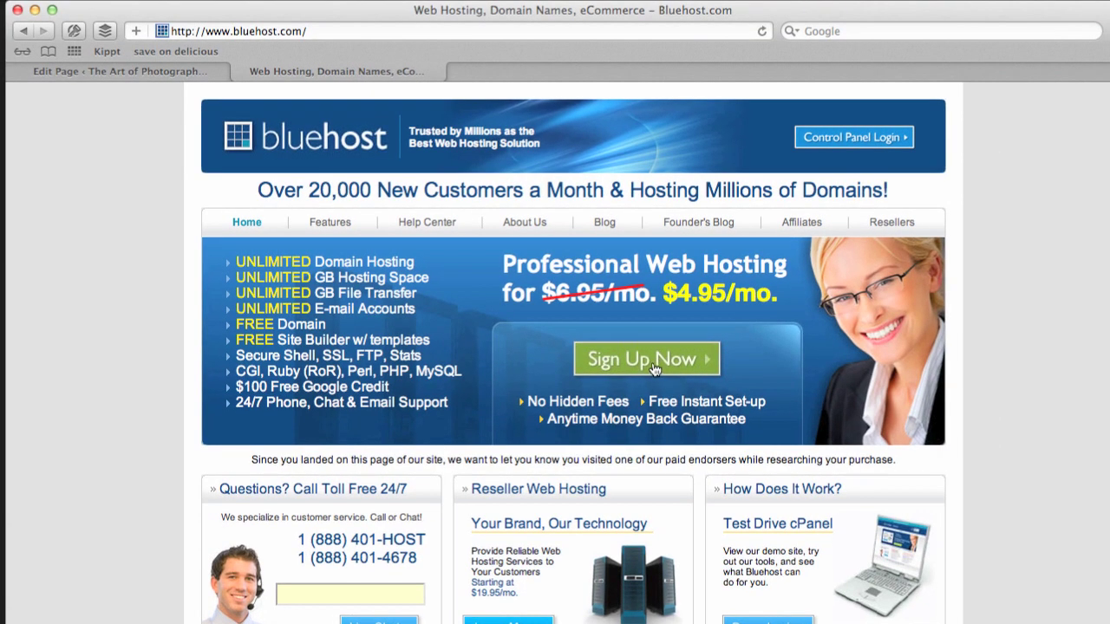
{"action": "left_click", "coordinate": [632, 351]}
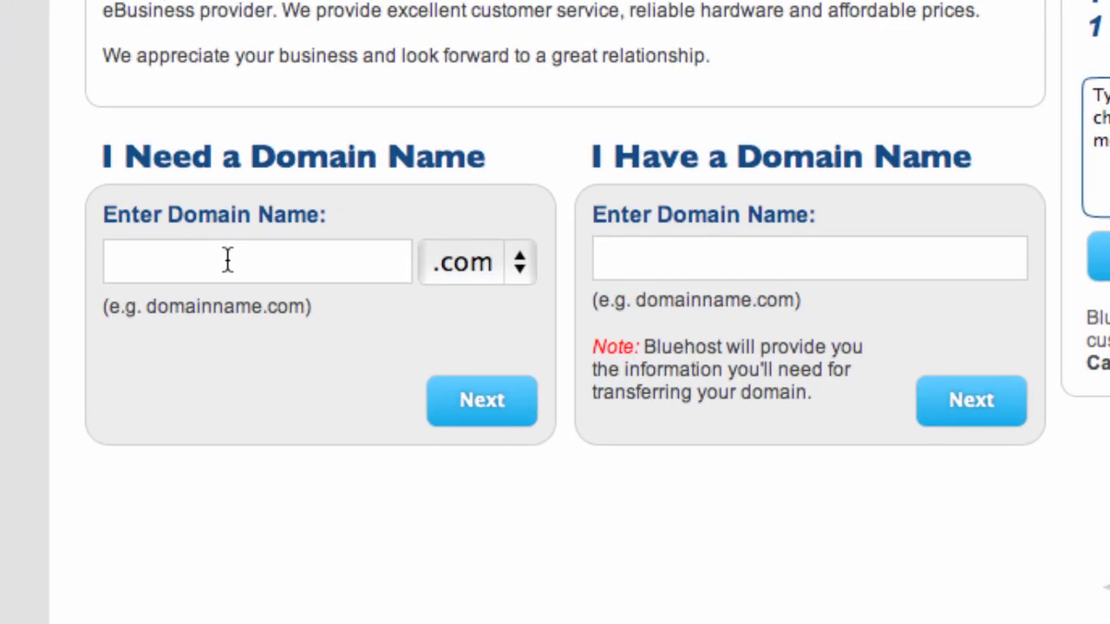
- Register the new domain tedforbesphoto with .com and continue to the account form
{"action": "left_click", "coordinate": [227, 260]}
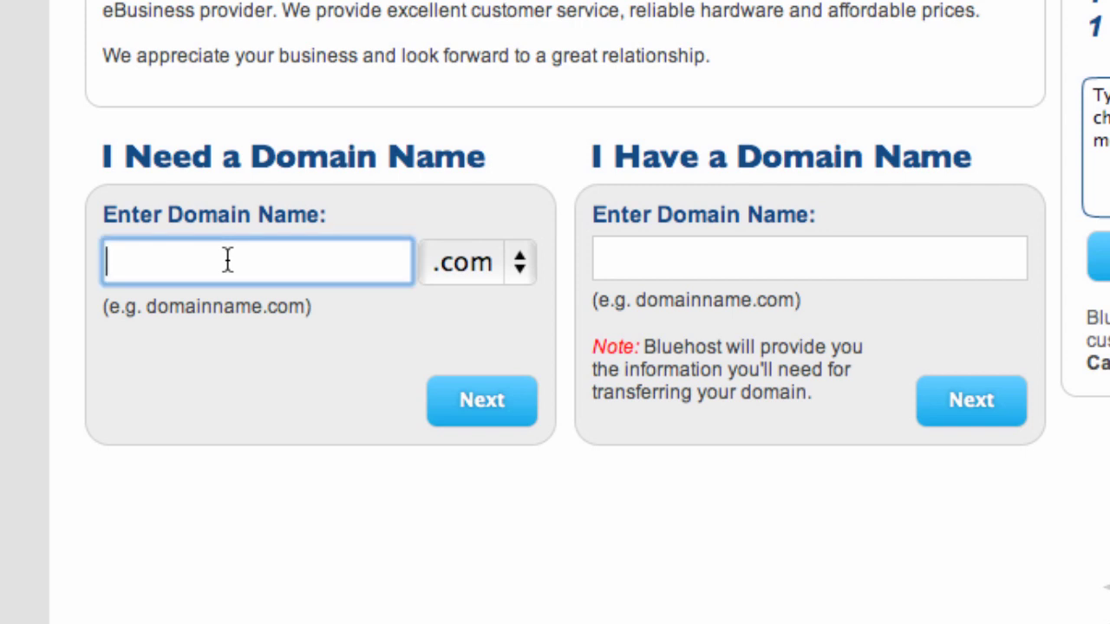
{"action": "type", "text": "ted"}
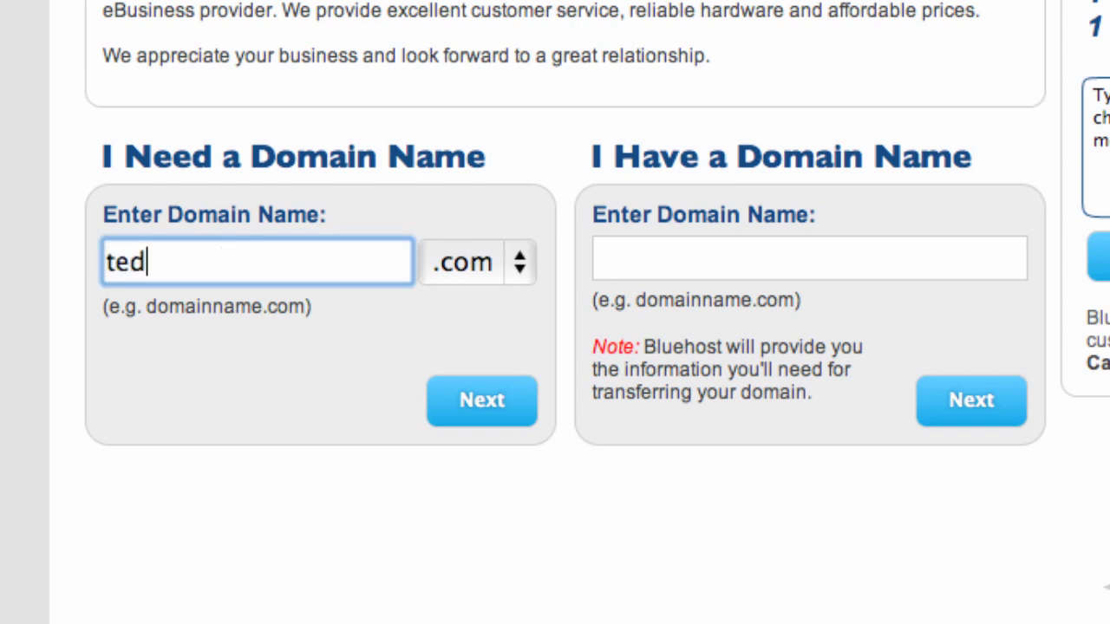
{"action": "type", "text": "forbesphoto"}
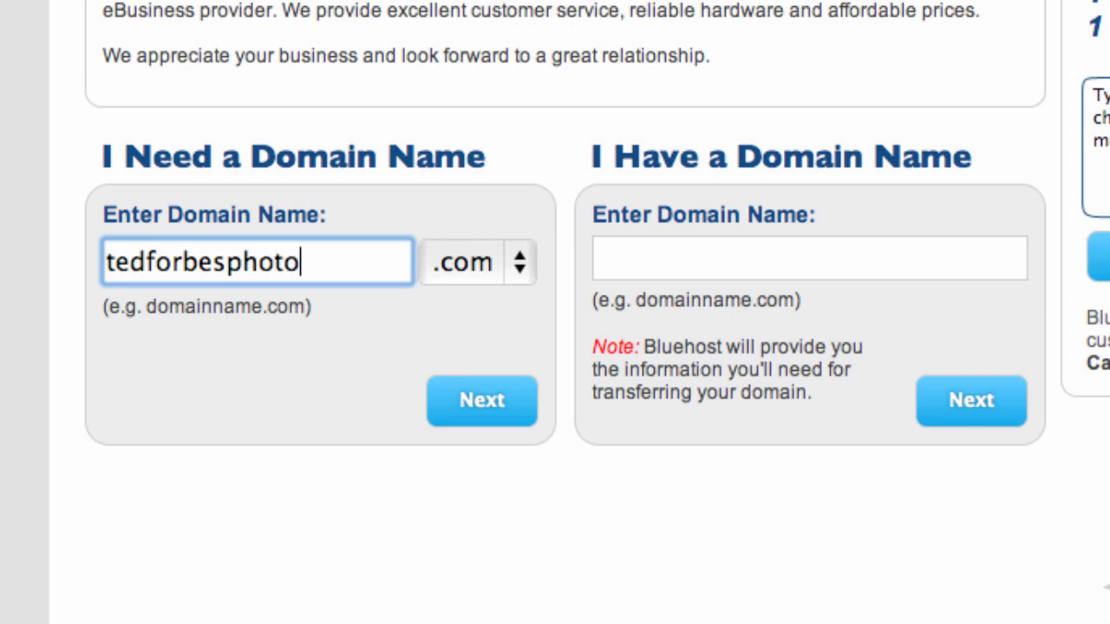
{"action": "left_click", "coordinate": [488, 400]}
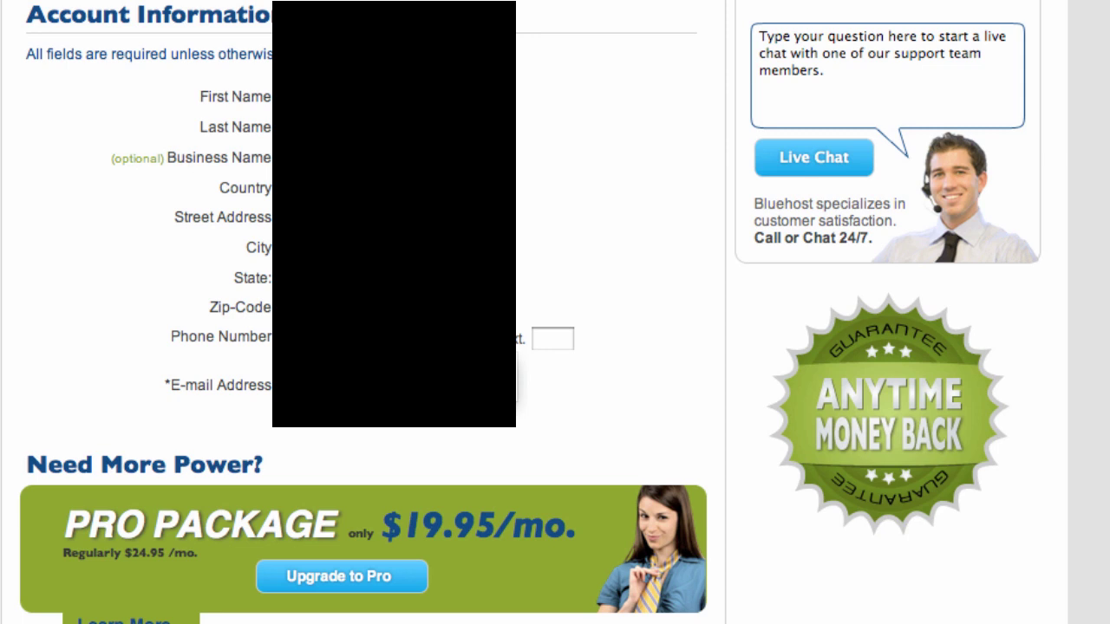
{"action": "scroll", "coordinate": [609, 345], "scroll_direction": "down", "scroll_amount": 5}
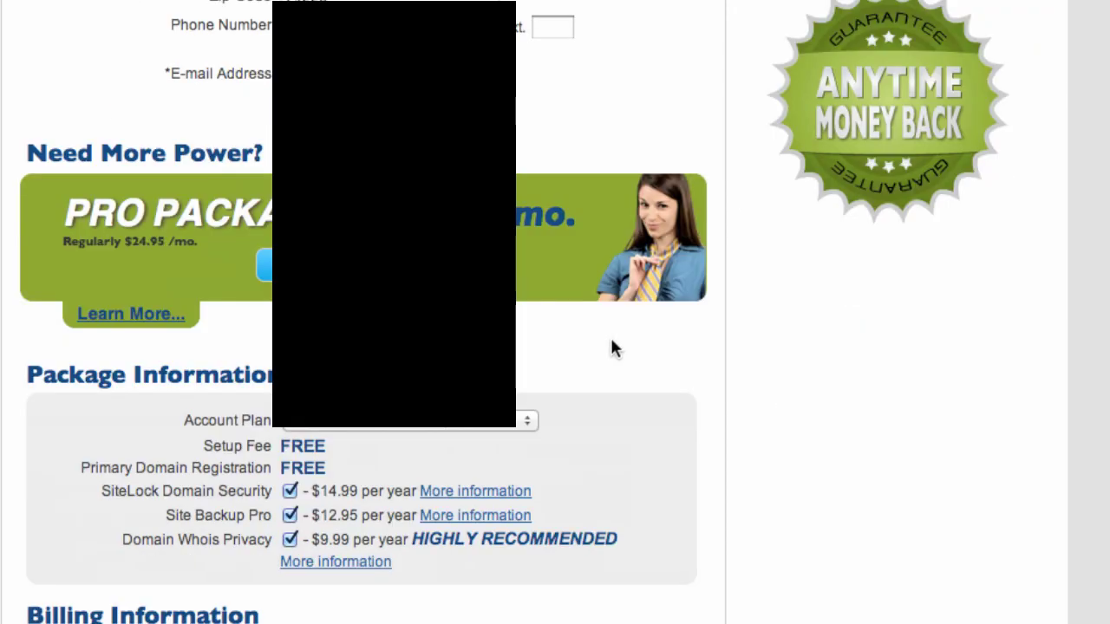
- Choose the 12 Month Price – $6.95/mo. account plan and submit the account form
{"action": "scroll", "coordinate": [612, 348], "scroll_direction": "down", "scroll_amount": 5}
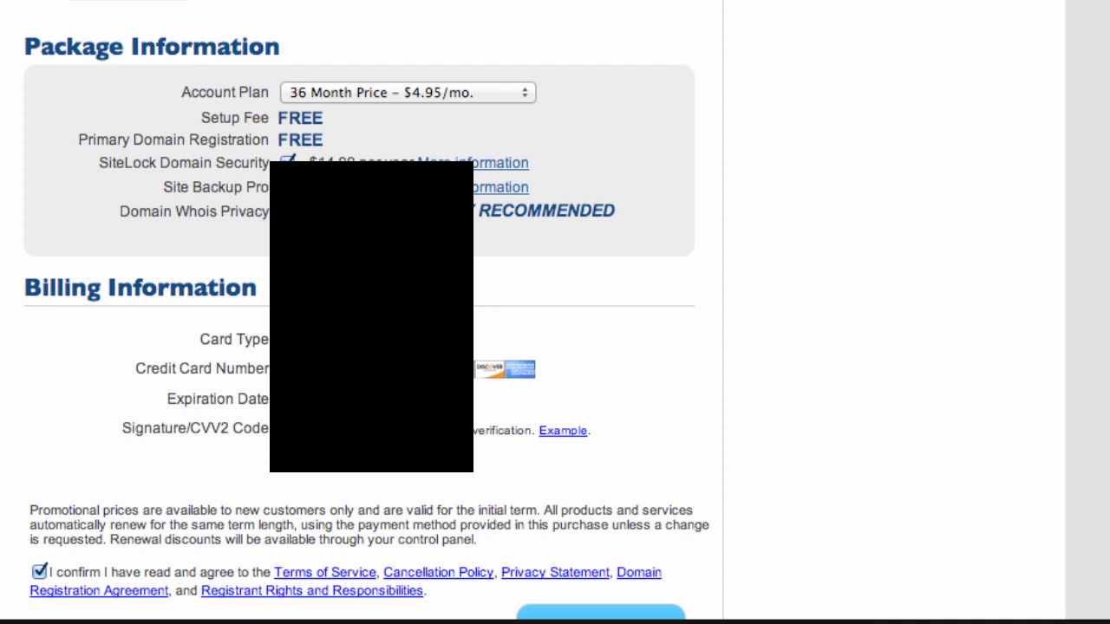
{"action": "left_click", "coordinate": [413, 94]}
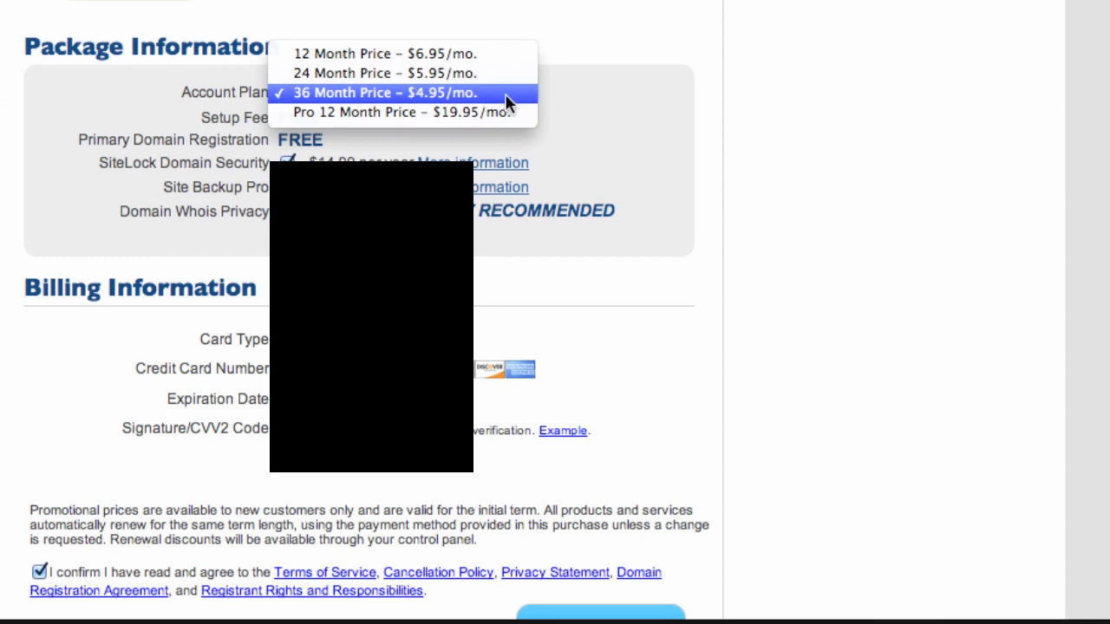
{"action": "left_click", "coordinate": [520, 50]}
{"action": "scroll", "coordinate": [725, 420], "scroll_direction": "down", "scroll_amount": 4}
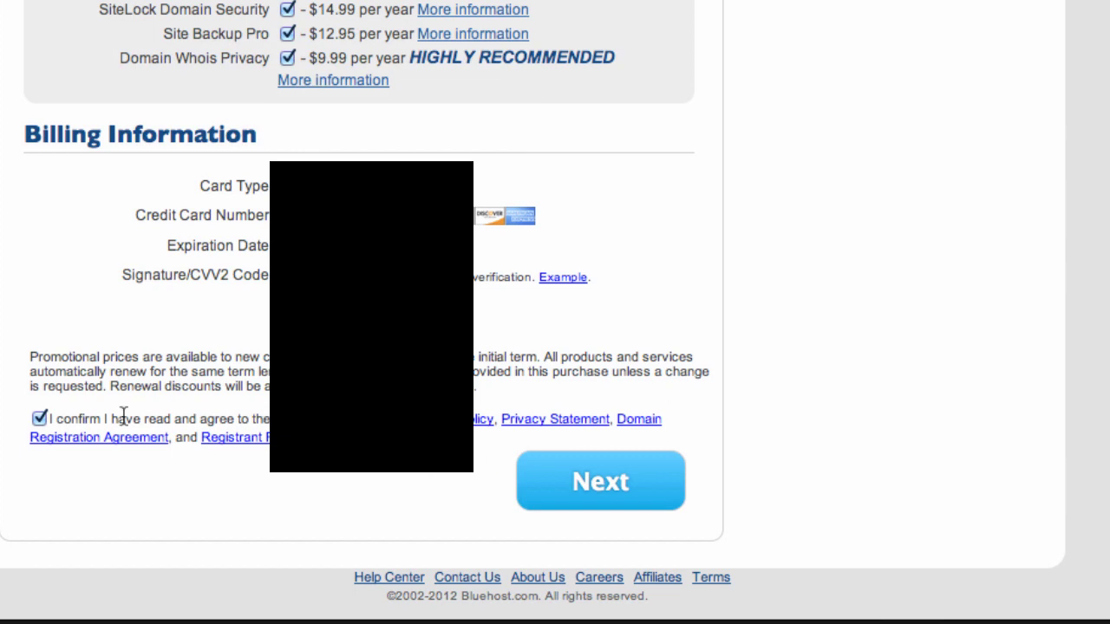
{"action": "left_click", "coordinate": [587, 491]}
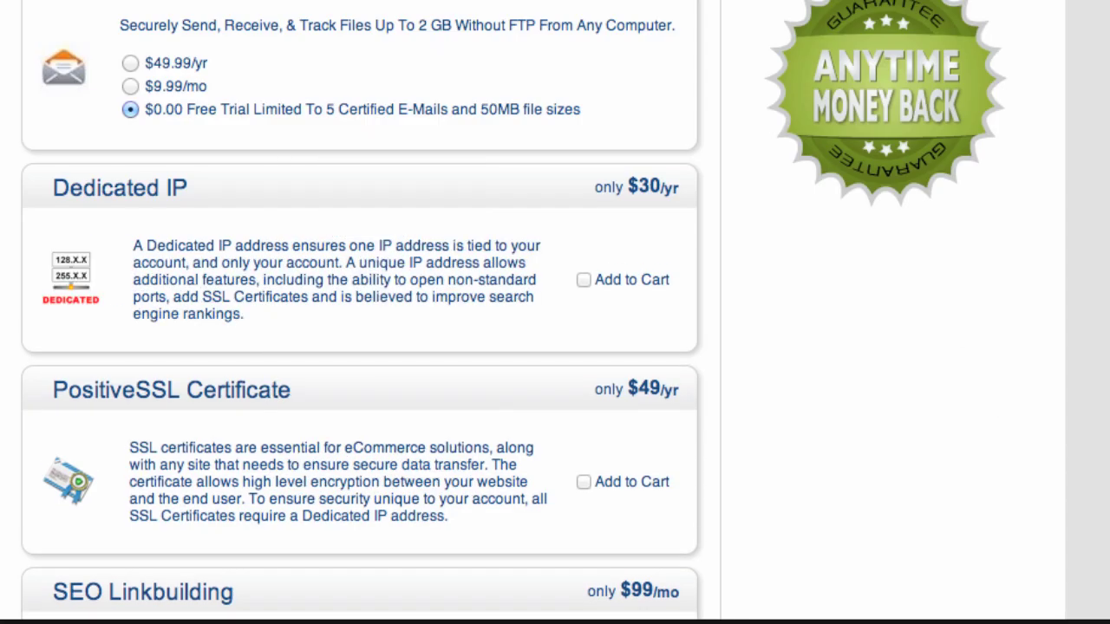
- Complete the purchase with the Dedicated IP, PositiveSSL and SEO Linkbuilding add-ons left unchecked
{"action": "scroll", "coordinate": [525, 346], "scroll_direction": "down", "scroll_amount": 5}
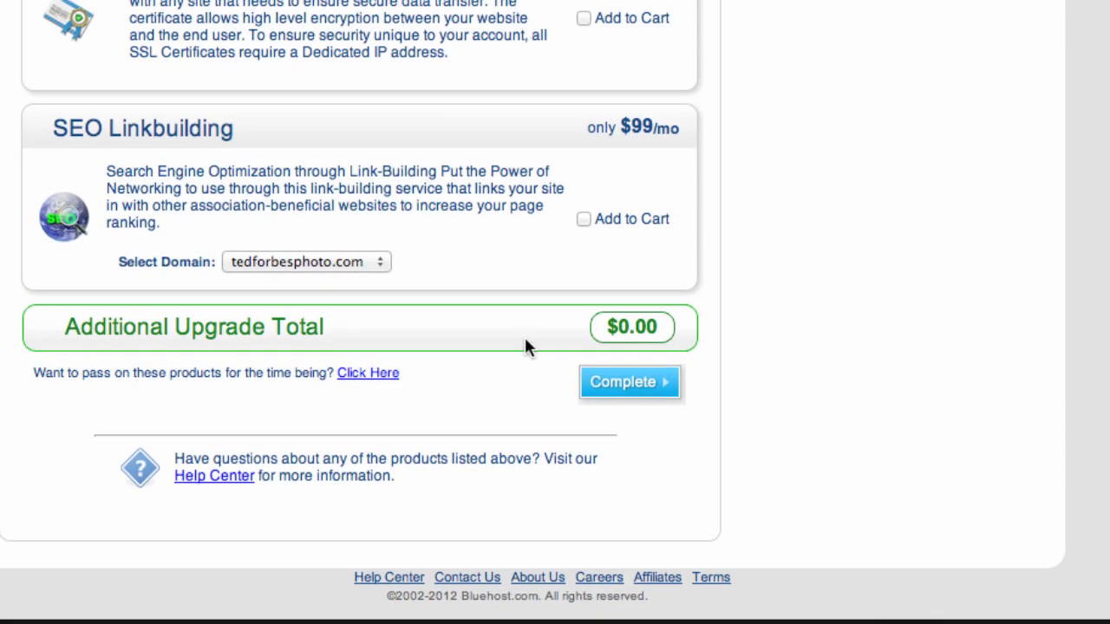
{"action": "left_click", "coordinate": [642, 390]}
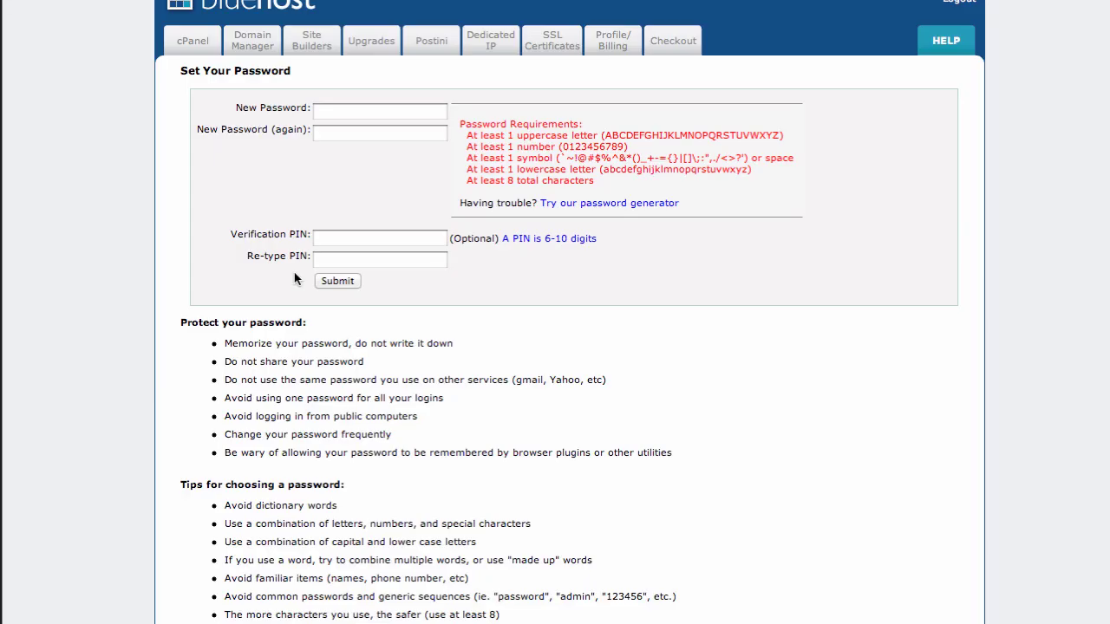
- Enter the new account password in both New Password fields, correcting a typo
{"action": "left_click", "coordinate": [349, 111]}
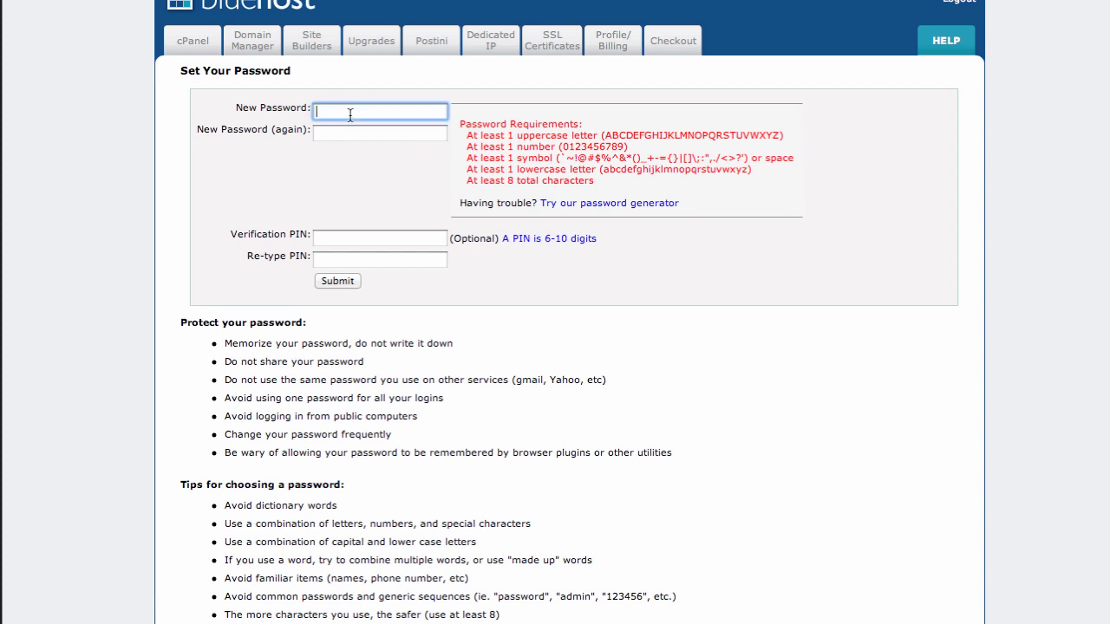
{"action": "type", "text": "•••••••"}
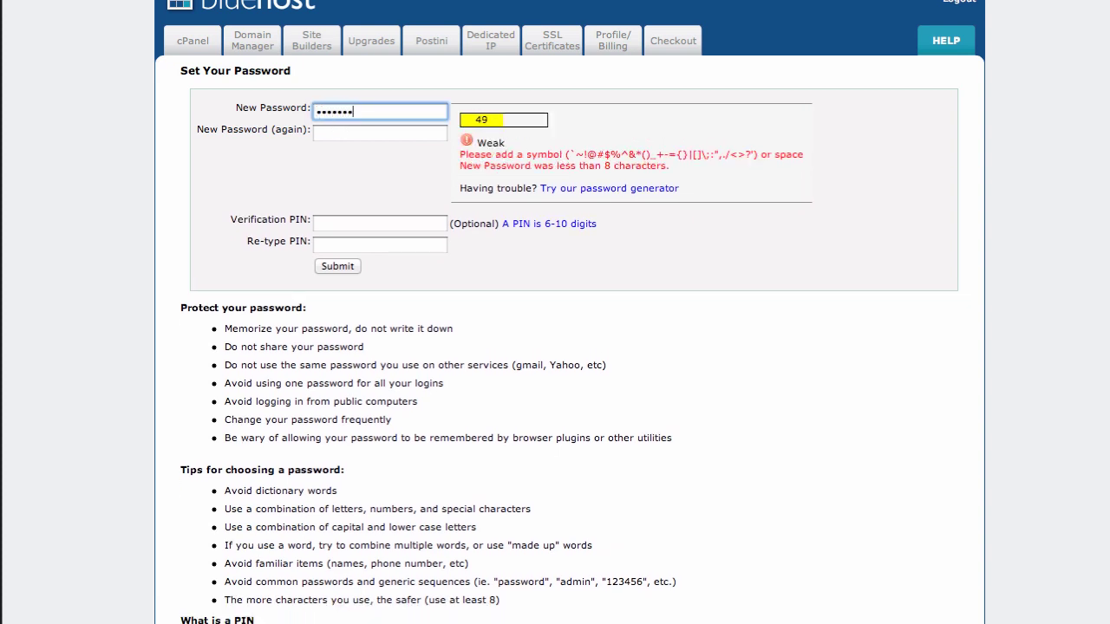
{"action": "left_click", "coordinate": [380, 133]}
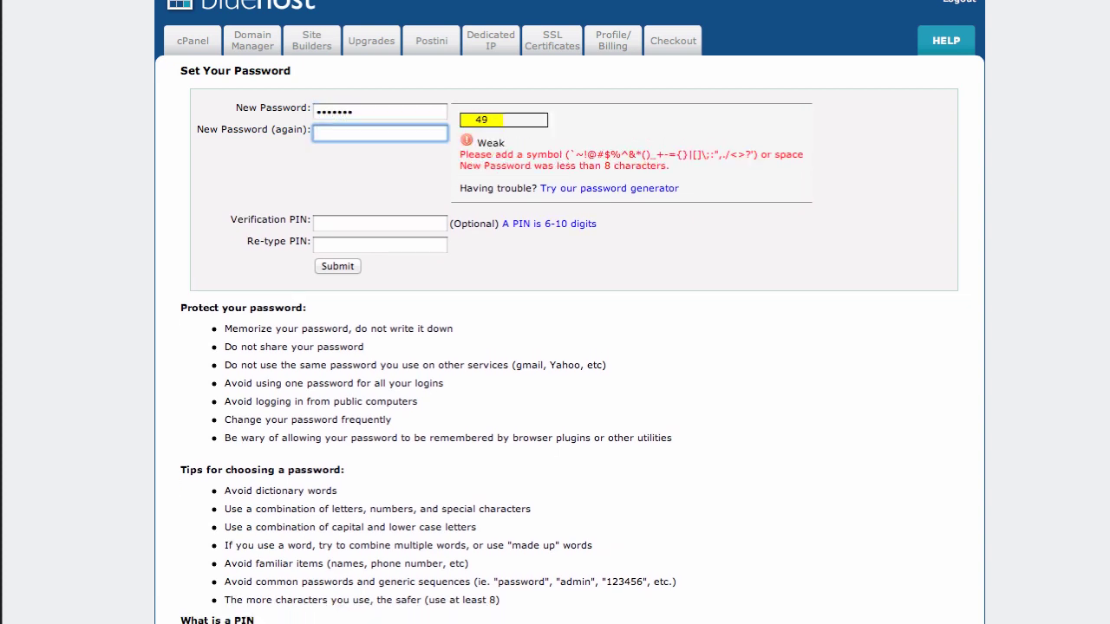
{"action": "key", "text": "shift+Tab"}
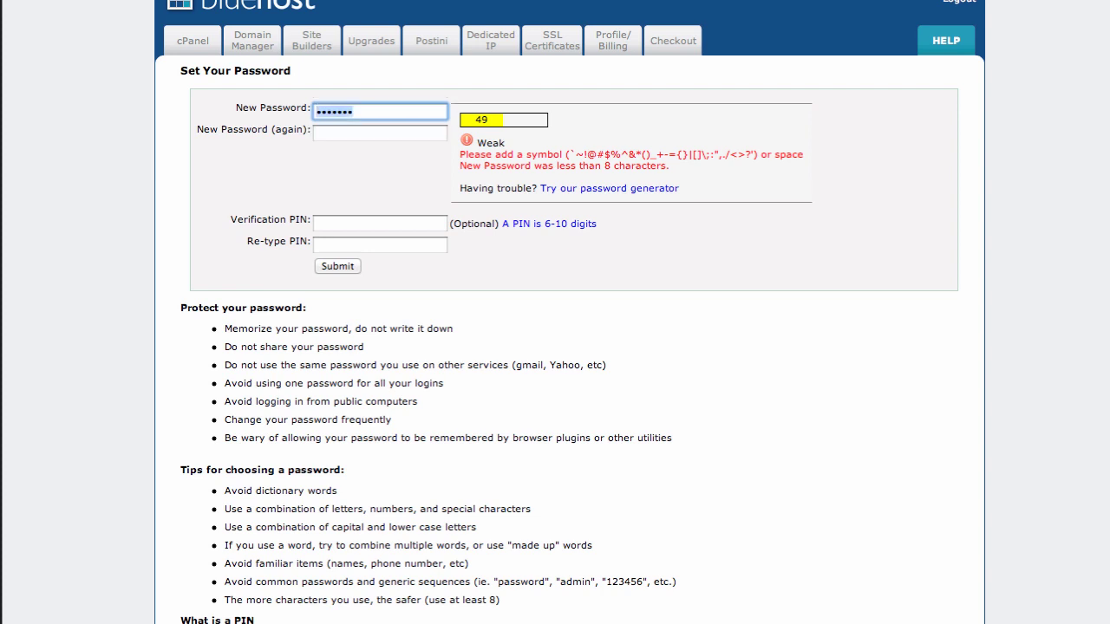
{"action": "type", "text": "••••••••"}
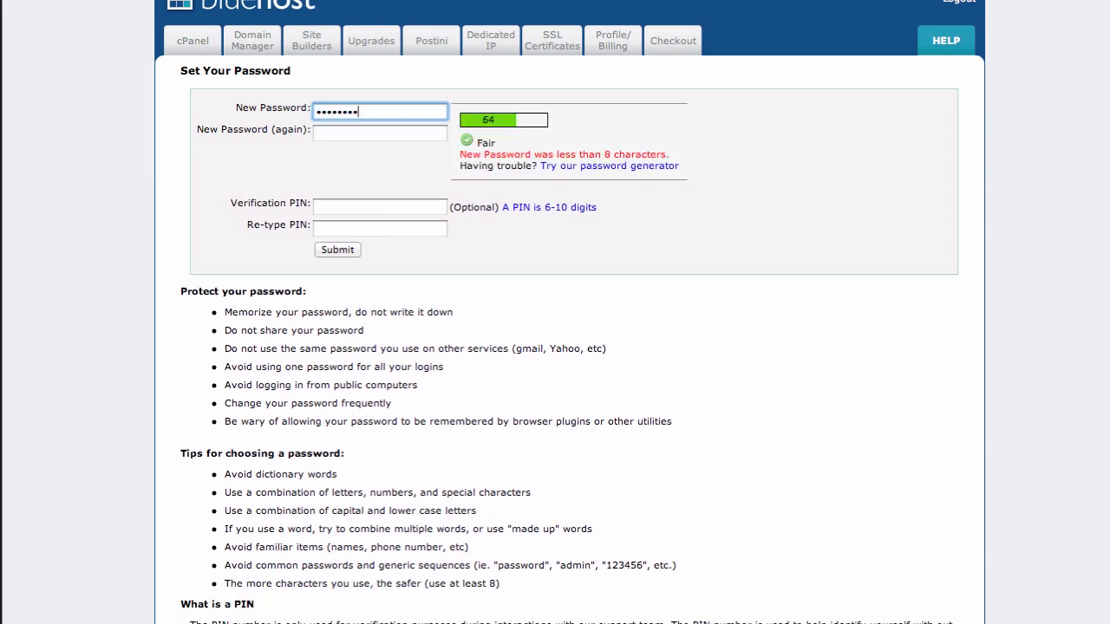
{"action": "key", "text": "Tab"}
{"action": "type", "text": "•••"}
{"action": "key", "text": "BackSpace"}
{"action": "key", "text": "BackSpace"}
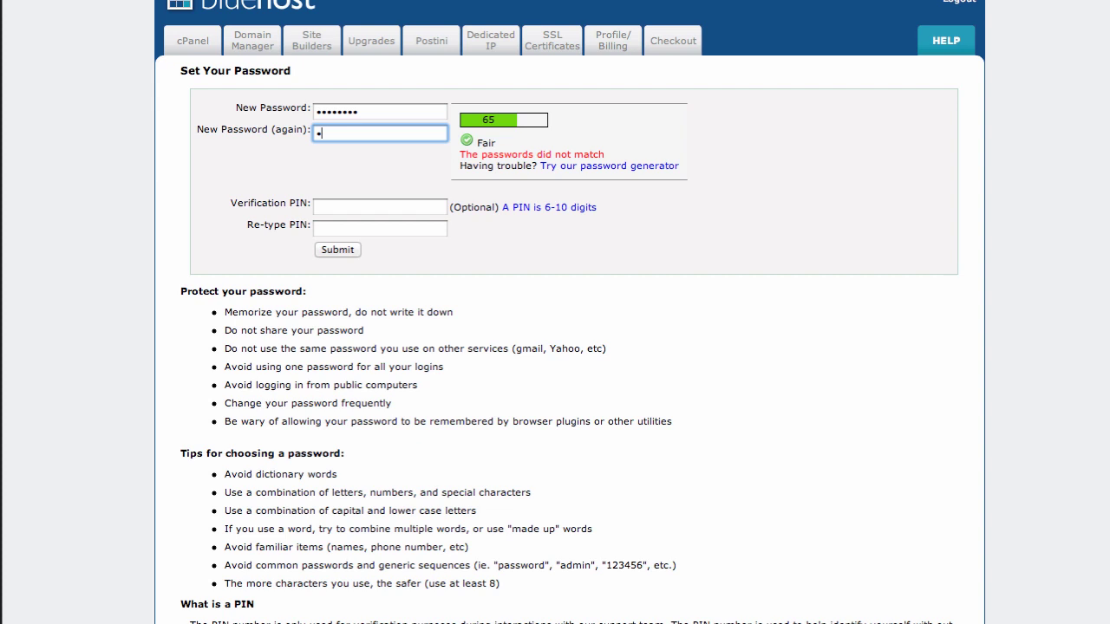
{"action": "key", "text": "BackSpace"}
{"action": "type", "text": "••"}
{"action": "type", "text": "•"}
{"action": "key", "text": "Tab"}
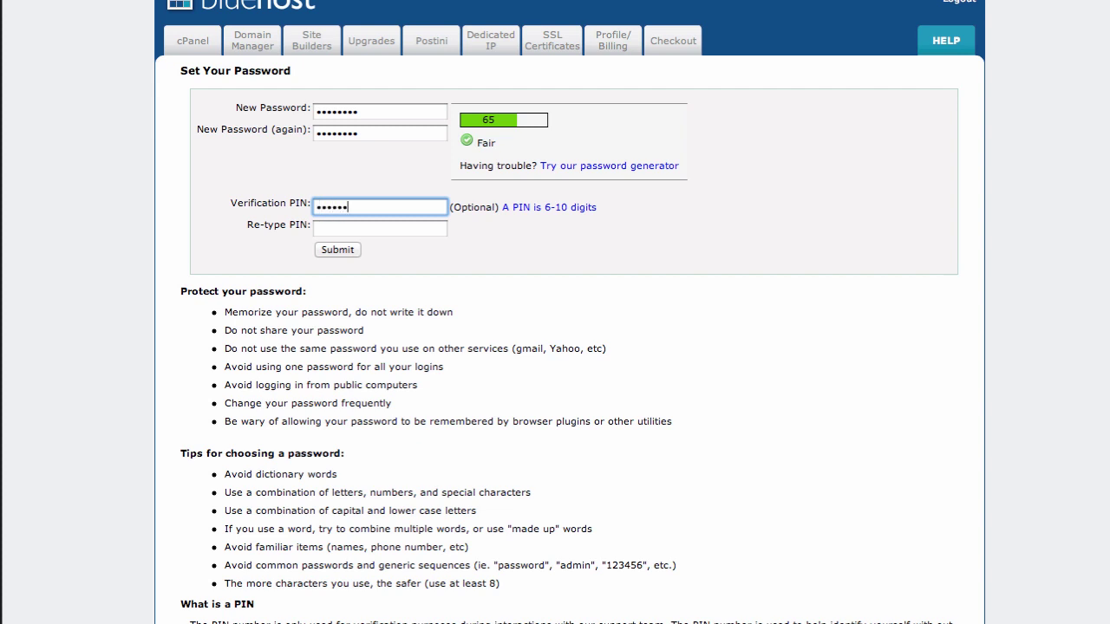
- Fill in the verification PIN and submit the password change
{"action": "left_click", "coordinate": [339, 229]}
{"action": "type", "text": "•"}
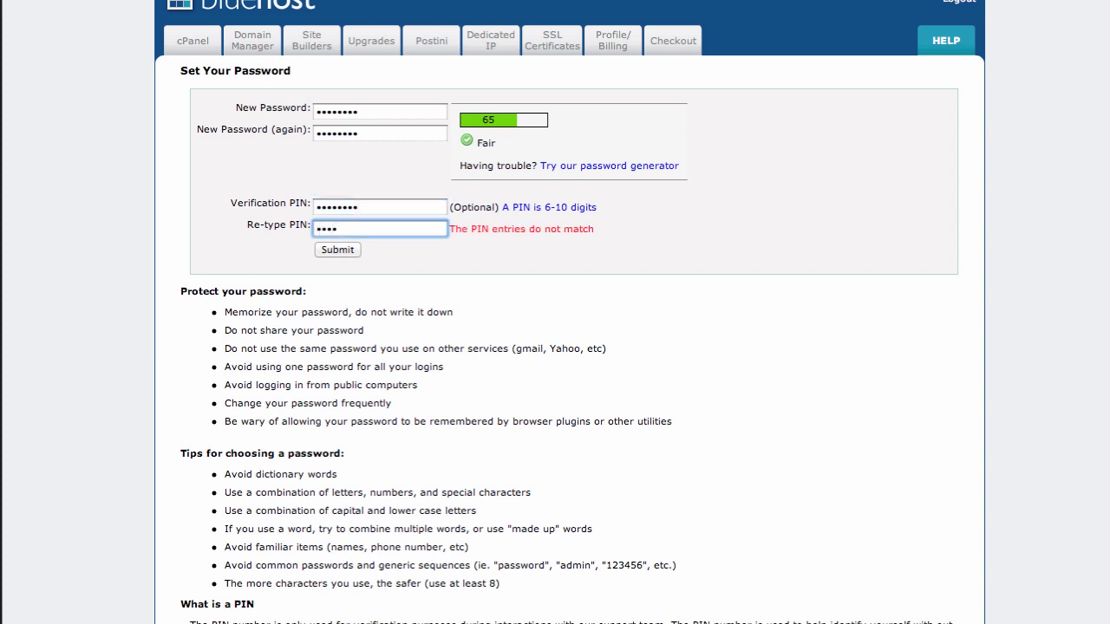
{"action": "left_click", "coordinate": [328, 251]}
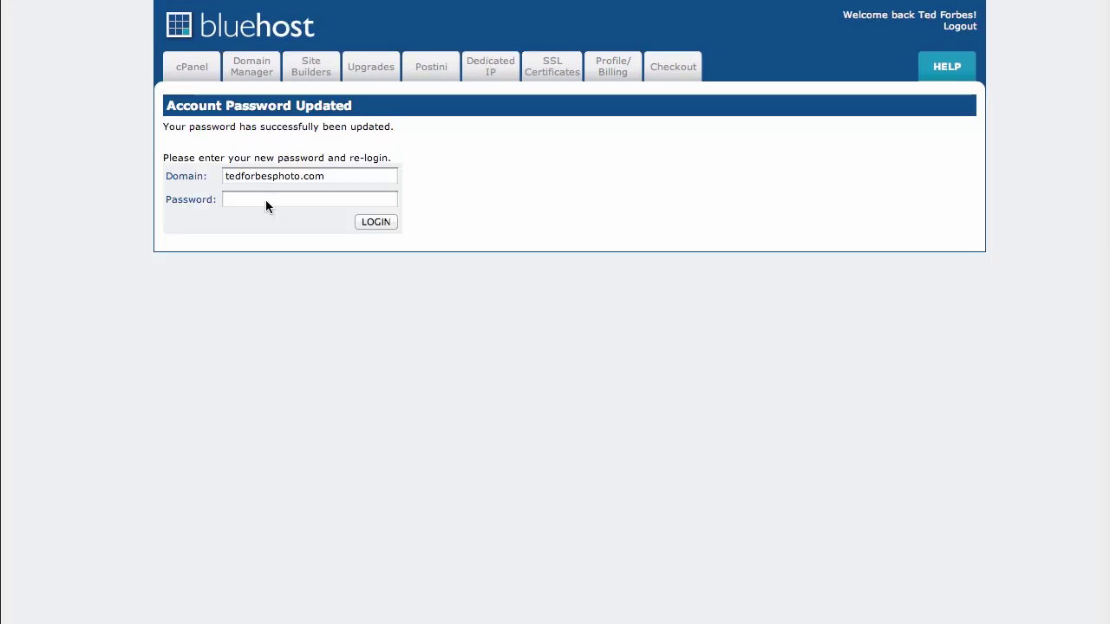
- Log in to the tedforbesphoto.com account using the new password
{"action": "left_click", "coordinate": [266, 201]}
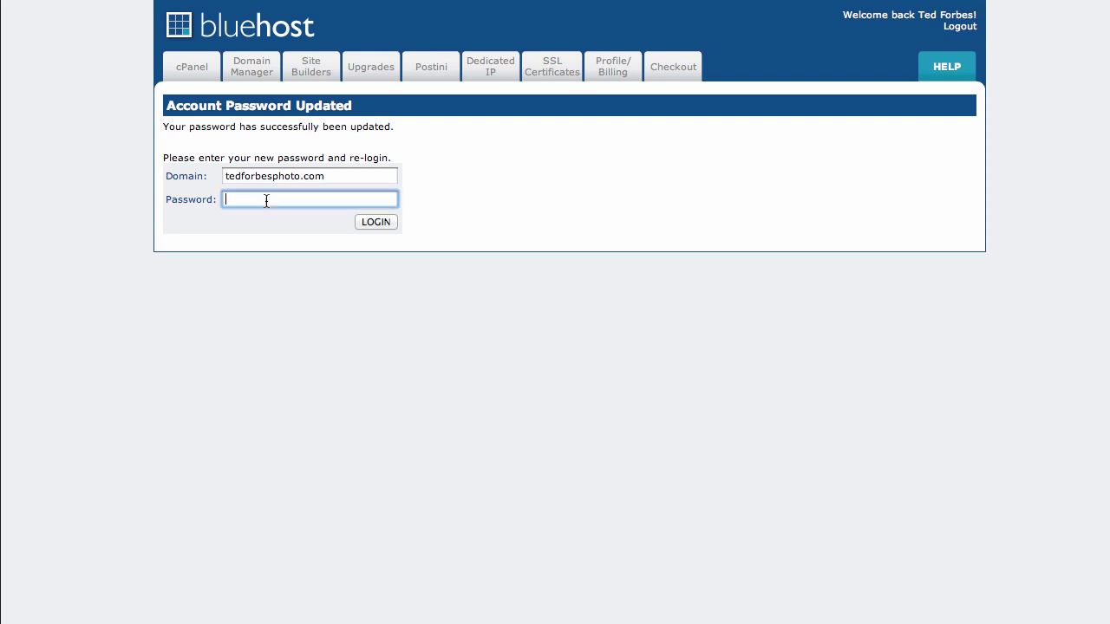
{"action": "type", "text": "•"}
{"action": "left_click", "coordinate": [377, 221]}
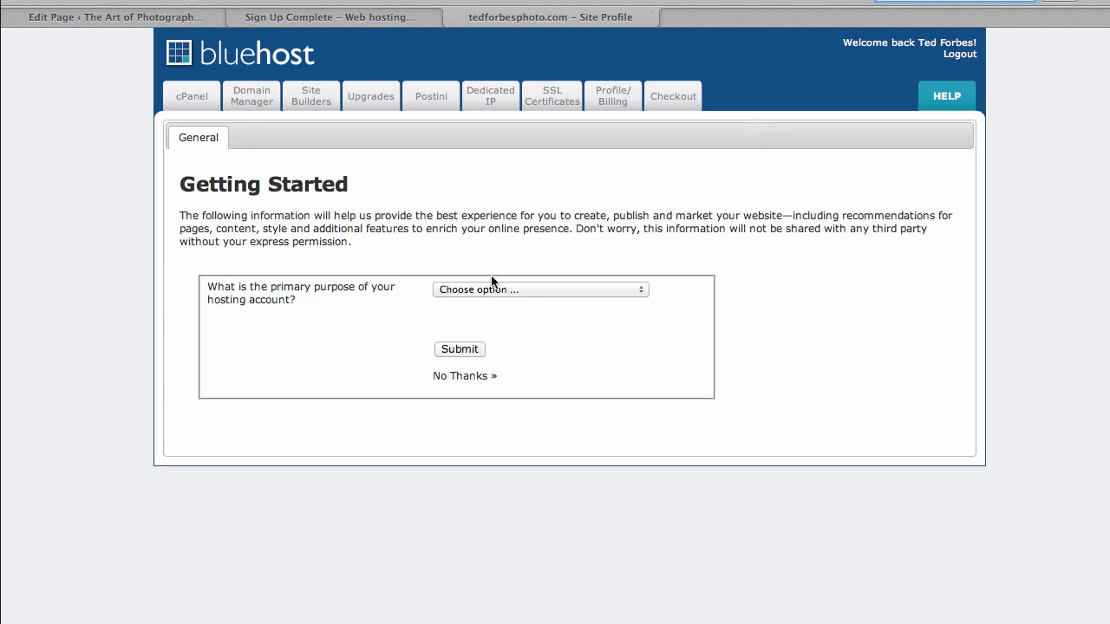
- Submit Getting Started as Individual or Personal with site name 'Ted Forbes Photography', no keywords
{"action": "left_click", "coordinate": [518, 290]}
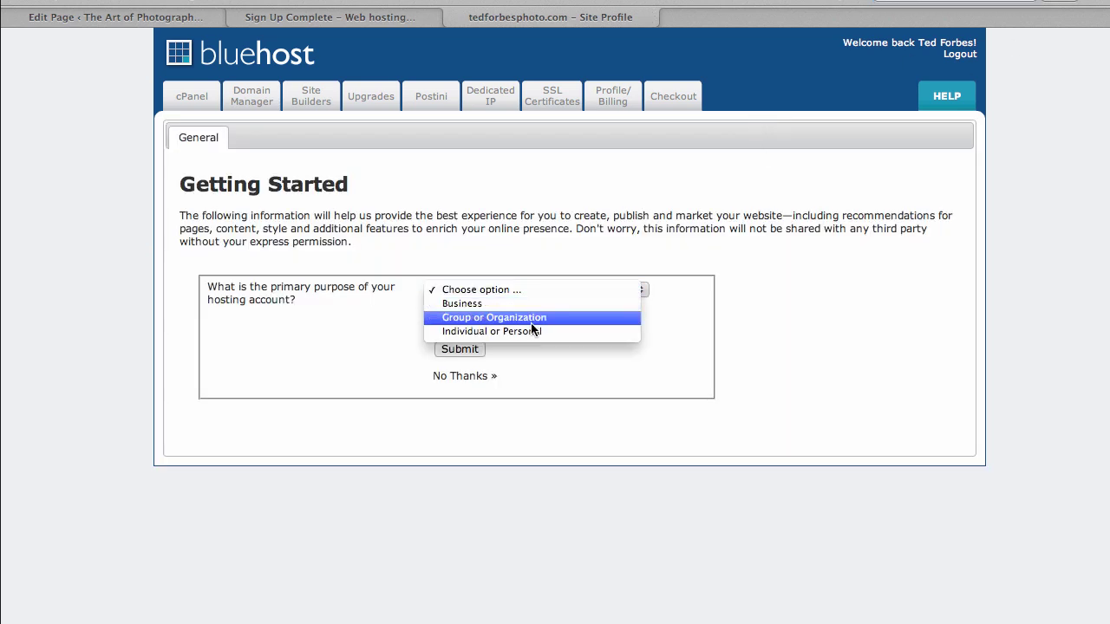
{"action": "left_click", "coordinate": [485, 331]}
{"action": "left_click", "coordinate": [462, 335]}
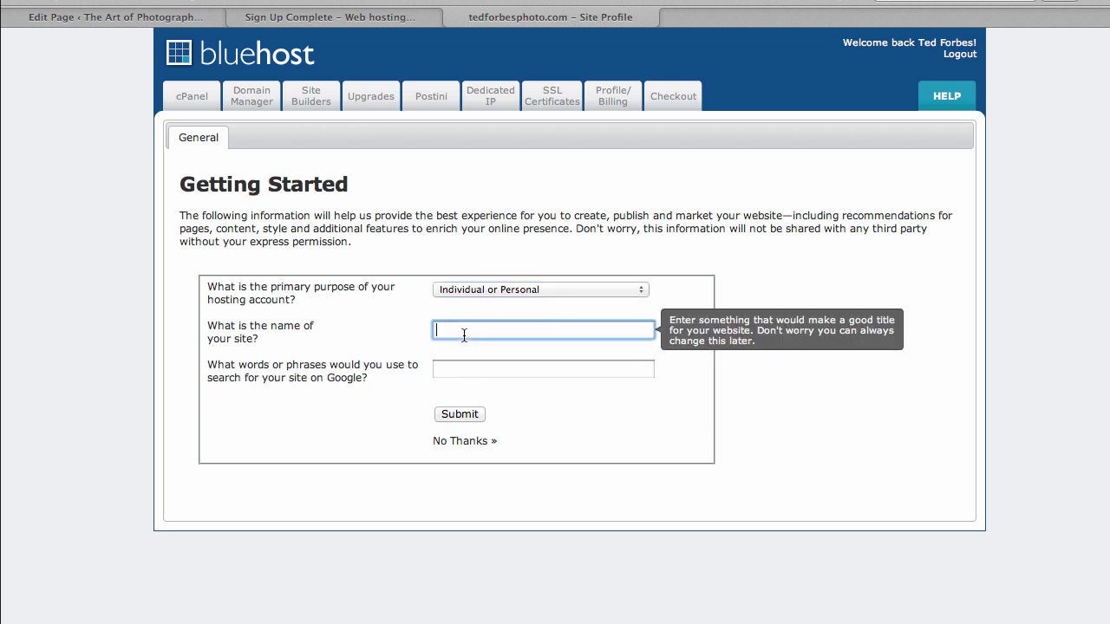
{"action": "type", "text": "Ted Forbes Photography"}
{"action": "key", "text": "Tab"}
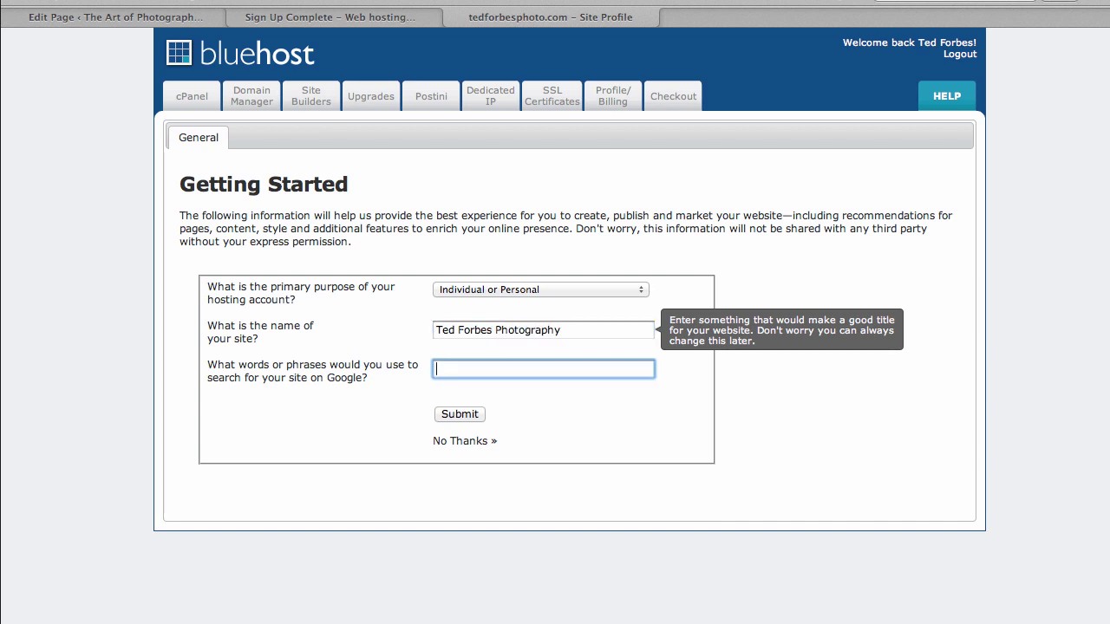
{"action": "left_click", "coordinate": [454, 414]}
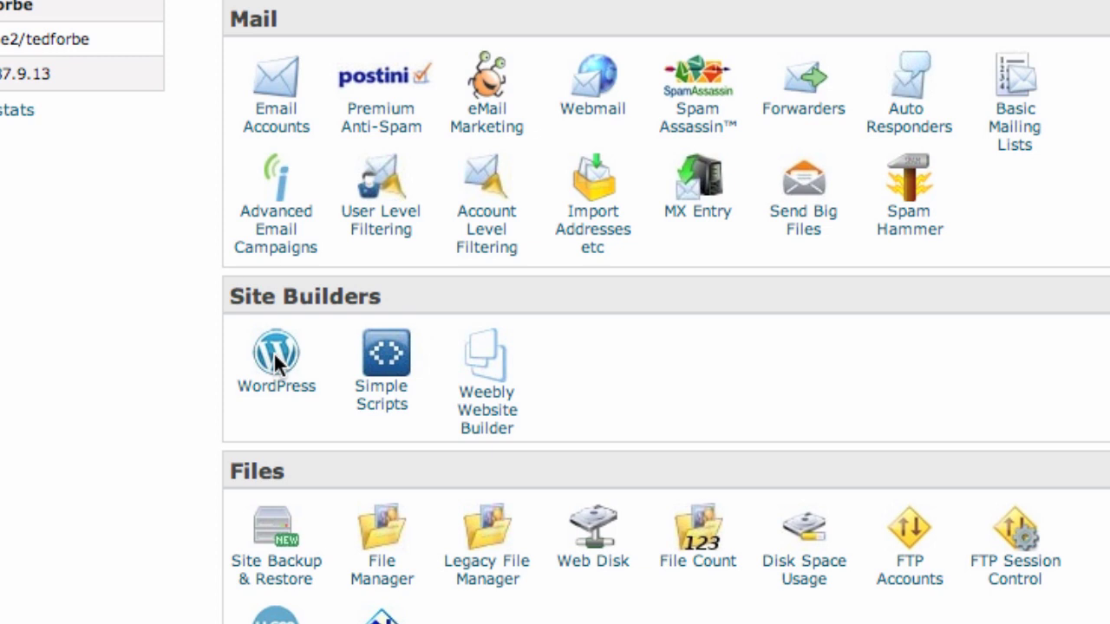
- Launch the WordPress installer from cPanel's Site Builders section
{"action": "left_click", "coordinate": [274, 354]}
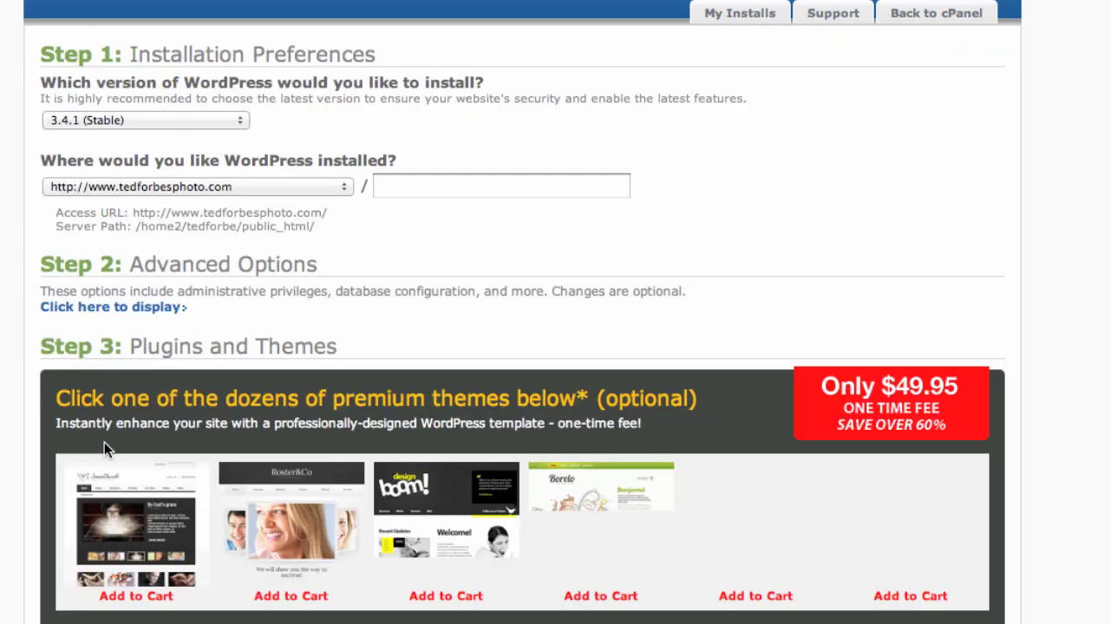
- Keep WordPress 3.4.1 (Stable) and uncheck the Cashie Commerce, SmallBiz and Wiziapp extras
{"action": "left_click", "coordinate": [223, 117]}
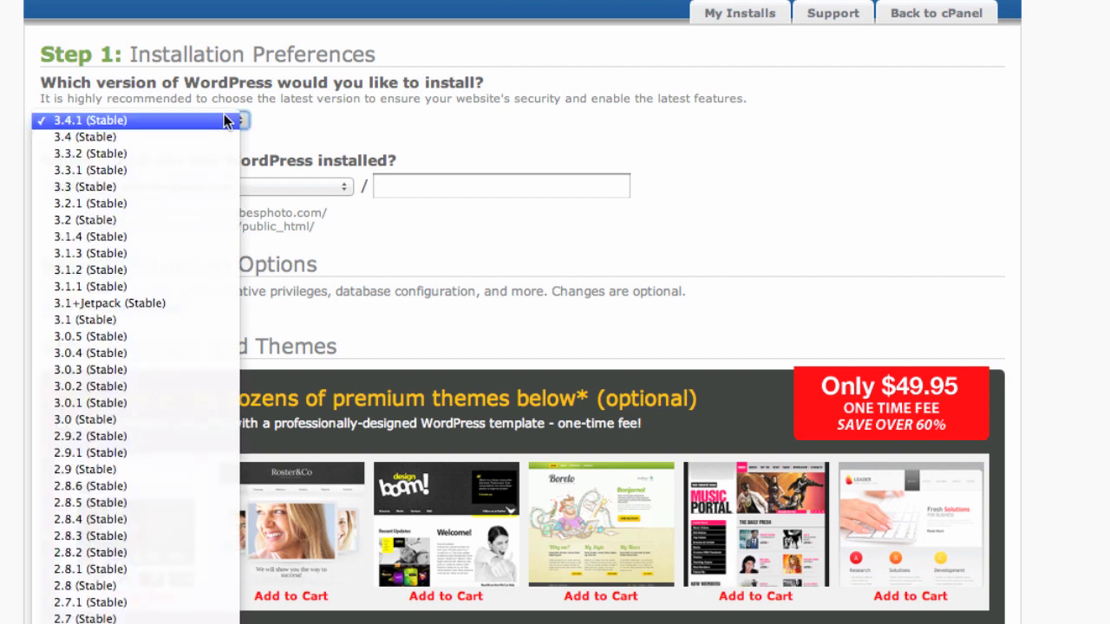
{"action": "left_click", "coordinate": [222, 118]}
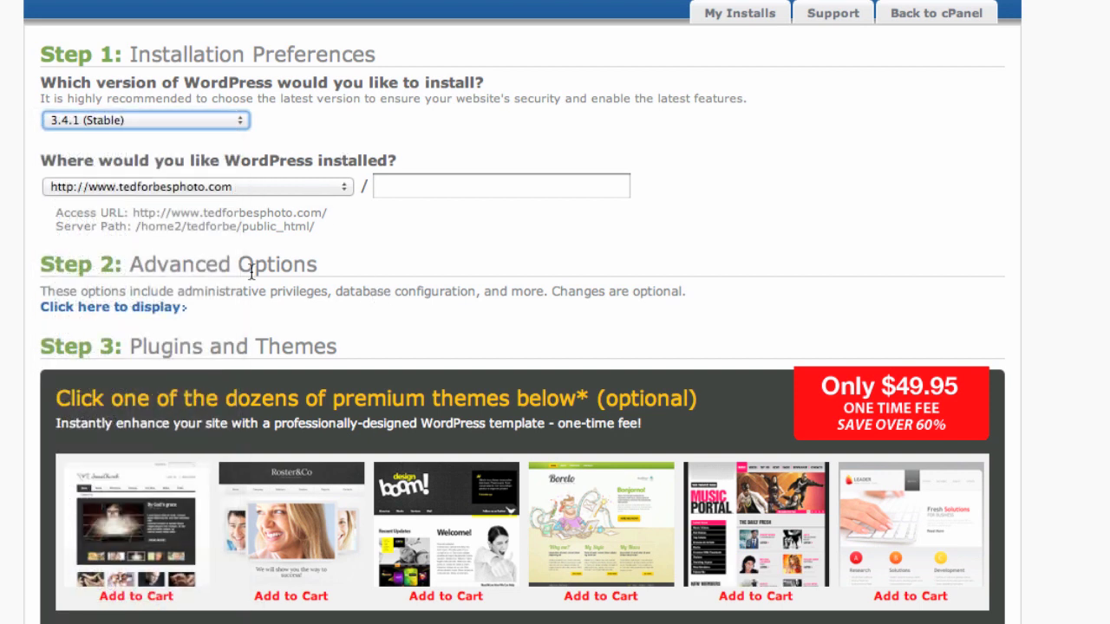
{"action": "scroll", "coordinate": [150, 316], "scroll_direction": "down", "scroll_amount": 3}
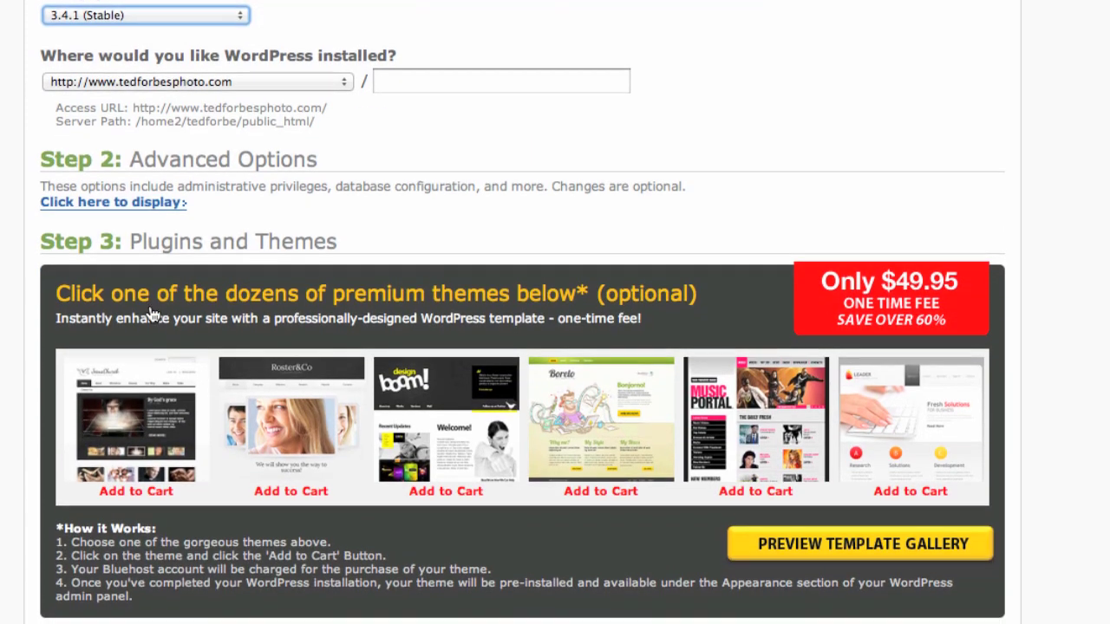
{"action": "scroll", "coordinate": [149, 315], "scroll_direction": "down", "scroll_amount": 10}
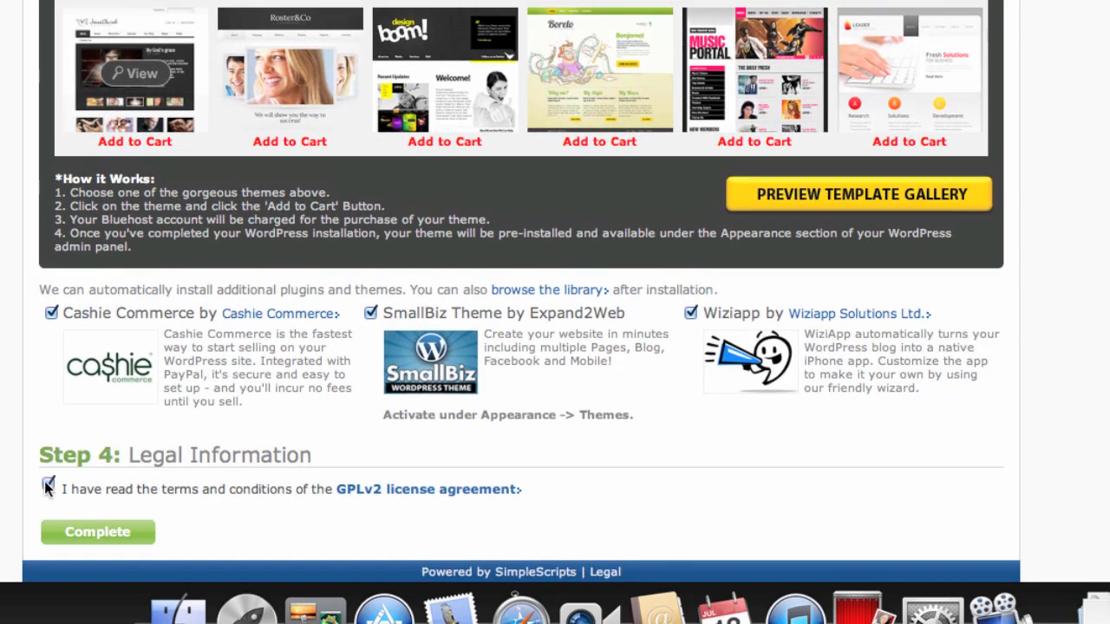
{"action": "left_click", "coordinate": [52, 312]}
{"action": "left_click", "coordinate": [370, 314]}
{"action": "left_click", "coordinate": [690, 313]}
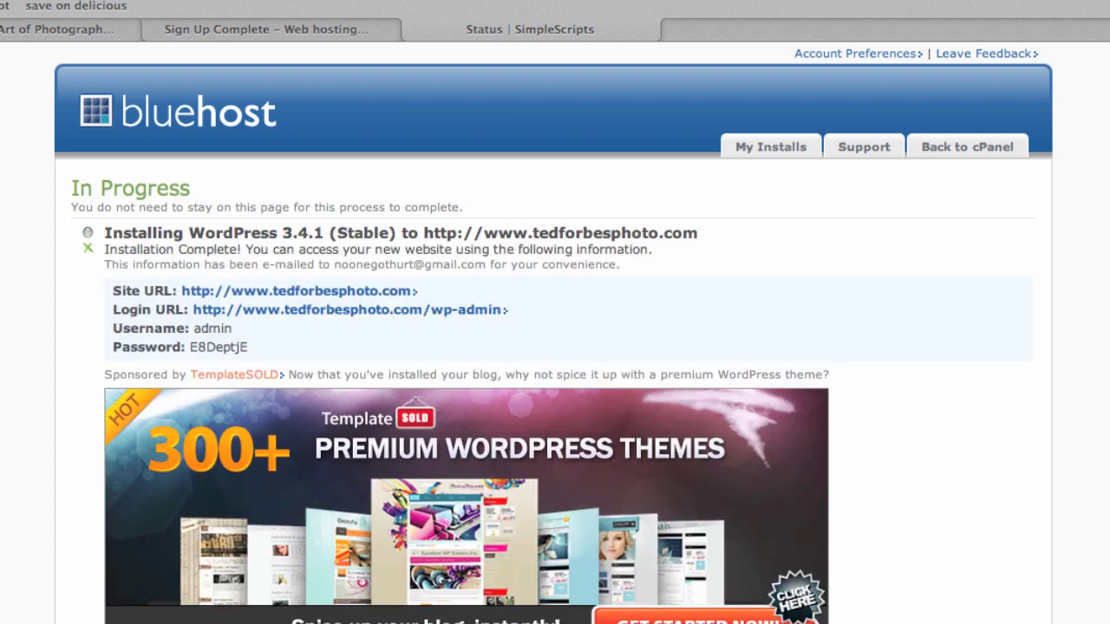
- Sign in to the new site's WordPress admin as 'admin' with the generated password
{"action": "left_click", "coordinate": [303, 314], "text": "super"}
{"action": "double_click", "coordinate": [223, 346]}
{"action": "left_click", "coordinate": [783, 31]}
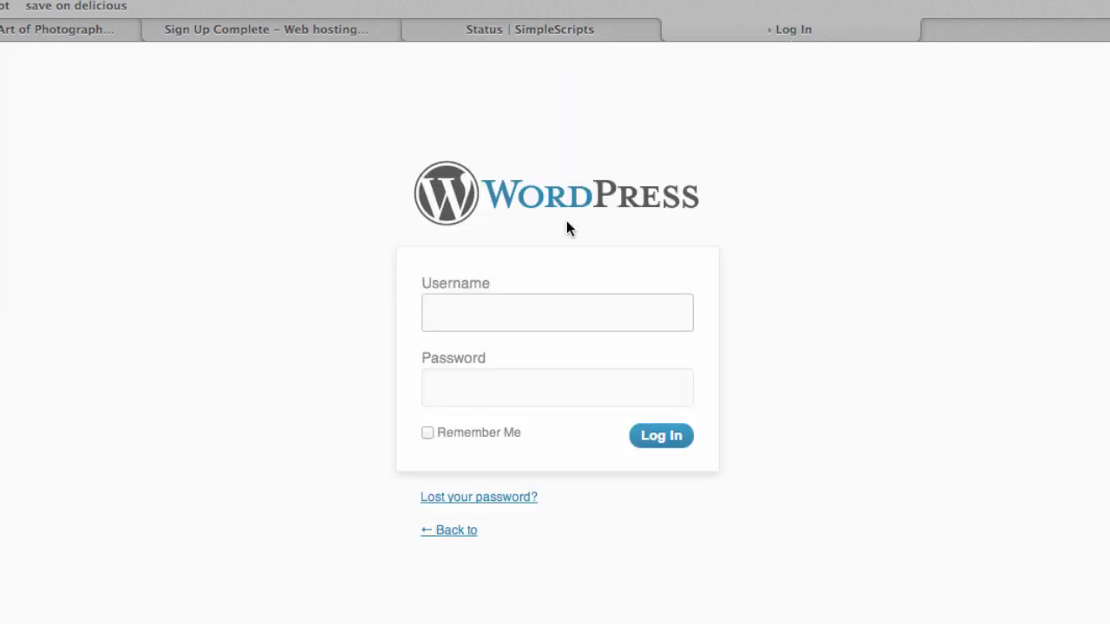
{"action": "type", "text": "admin"}
{"action": "key", "text": "Tab"}
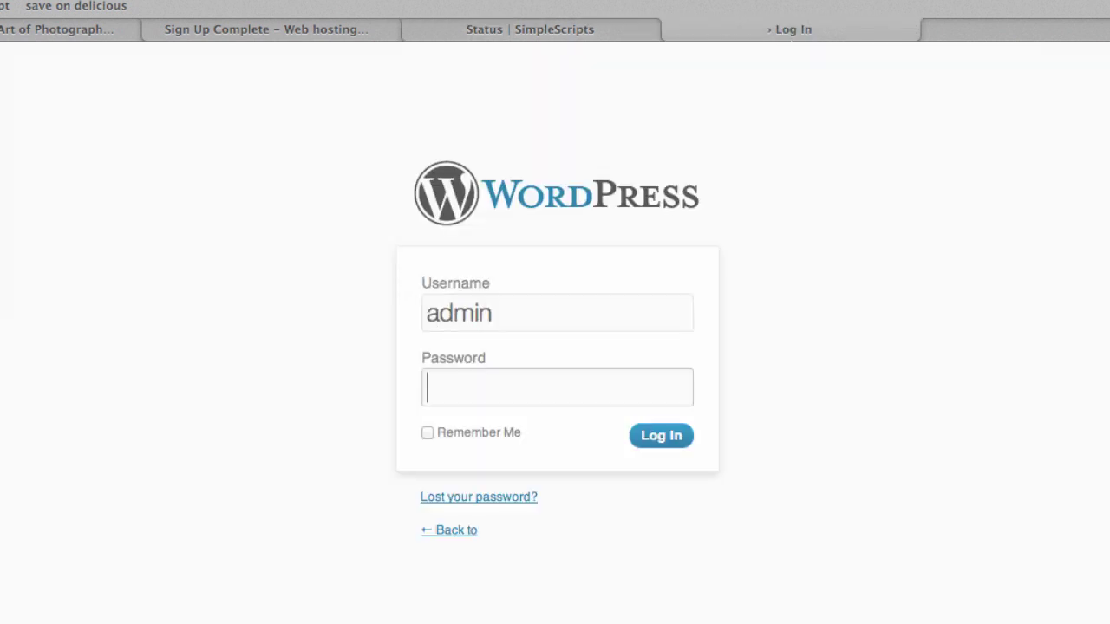
{"action": "key", "text": "super+v"}
{"action": "left_click", "coordinate": [675, 437]}
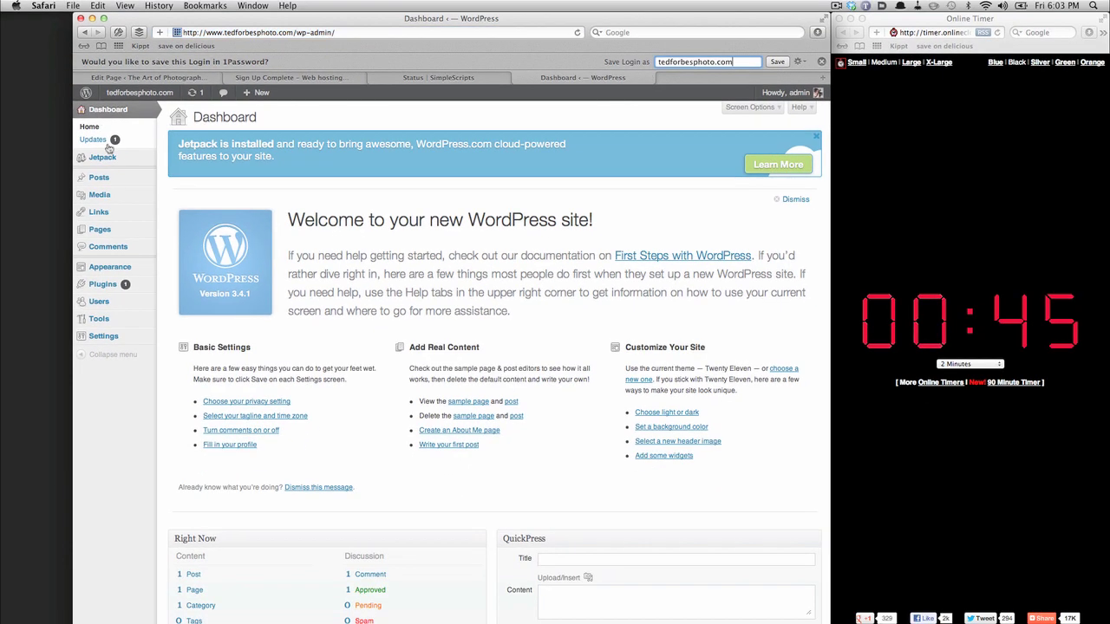
- Create a new post titled 'Welcome to my new website!' and open the Add Media uploader
{"action": "mouse_move", "coordinate": [98, 196]}
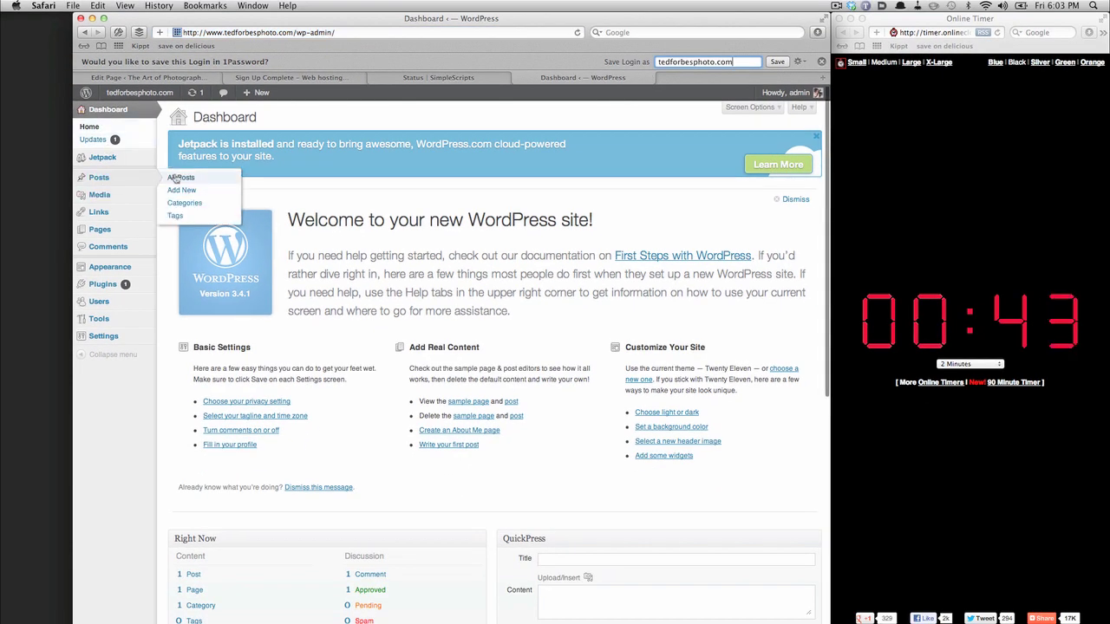
{"action": "left_click", "coordinate": [181, 190]}
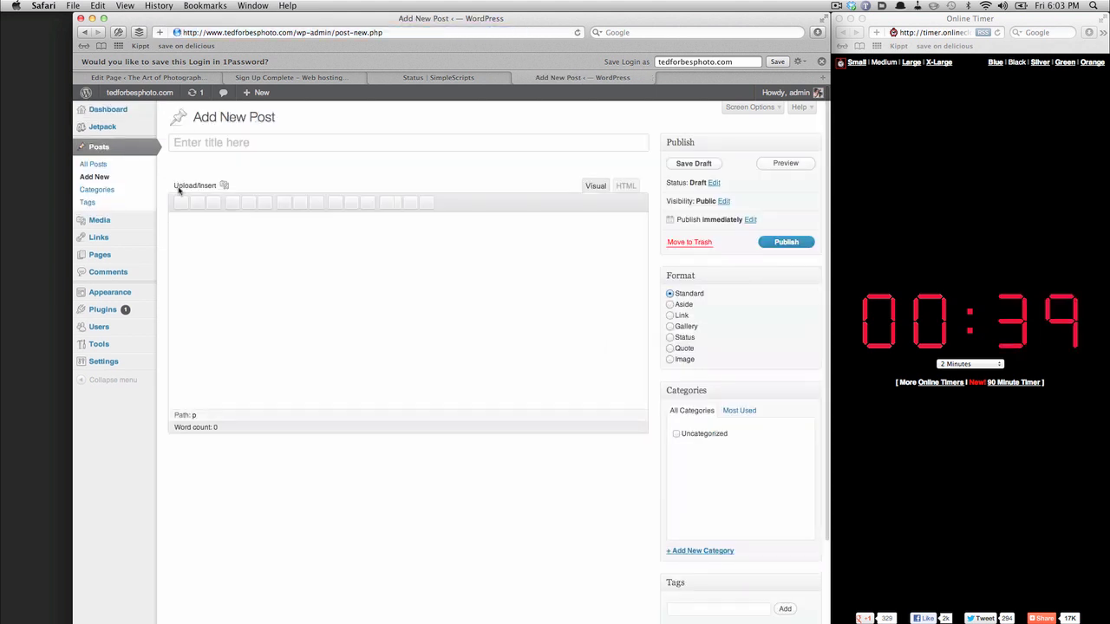
{"action": "type", "text": "Welcom"}
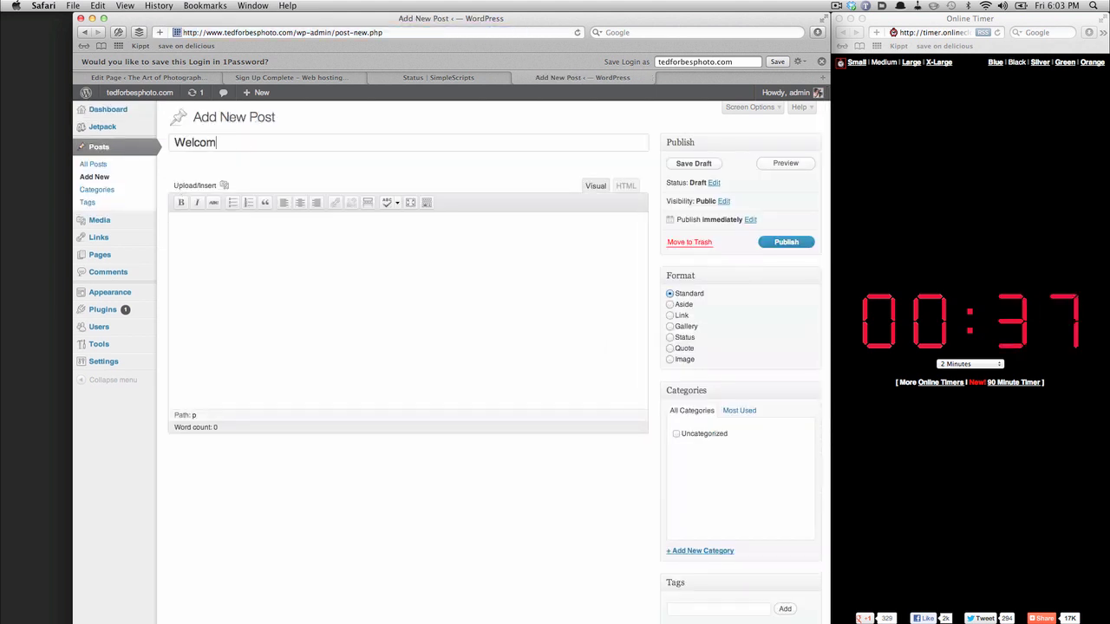
{"action": "type", "text": "e to my new webs"}
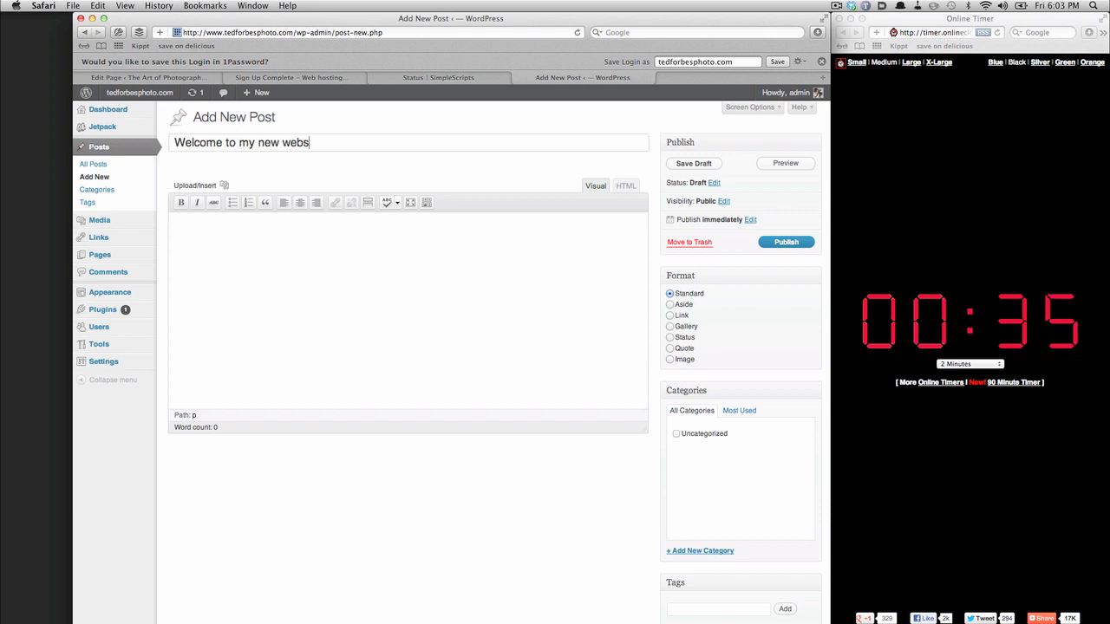
{"action": "type", "text": "ite!"}
{"action": "key", "text": "Tab"}
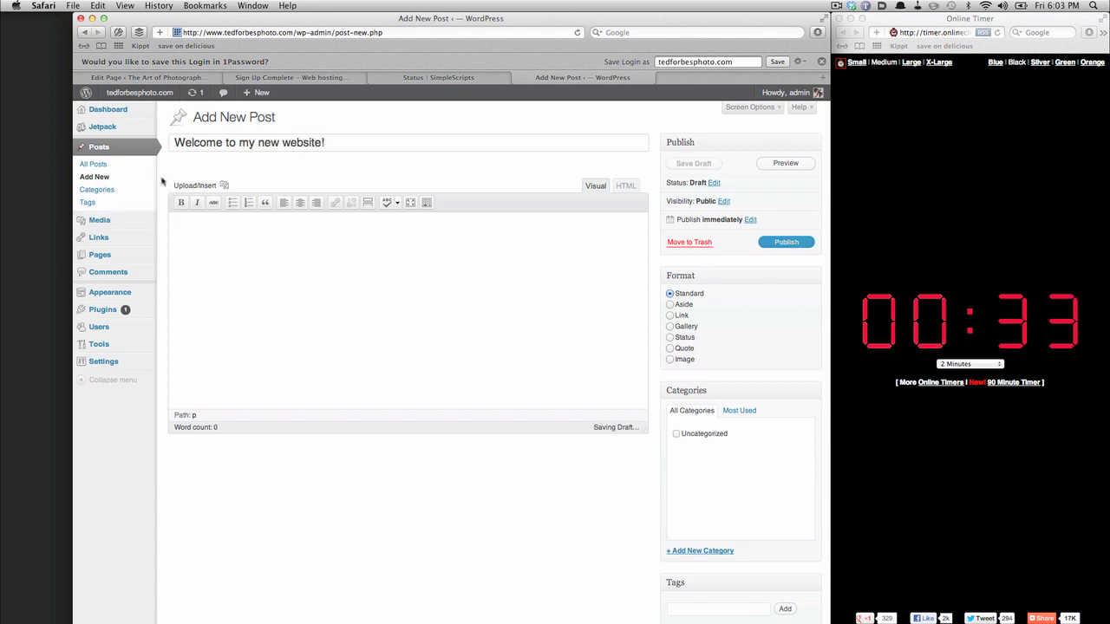
{"action": "left_click", "coordinate": [224, 186]}
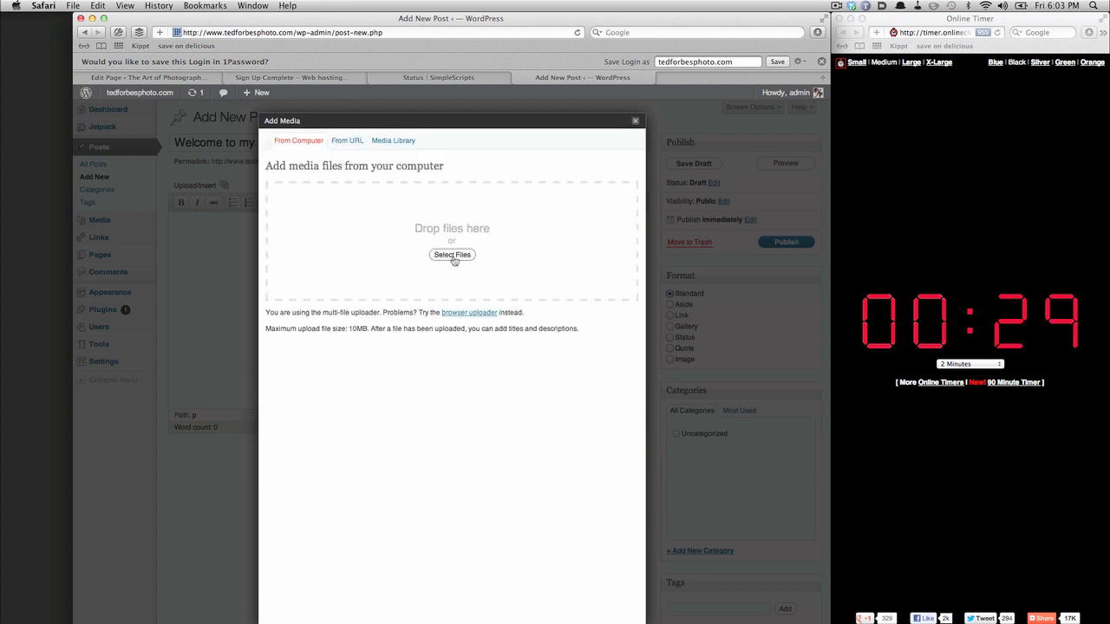
- Upload train-guy.jpg and insert it into the post body at Medium size
{"action": "left_click", "coordinate": [452, 255]}
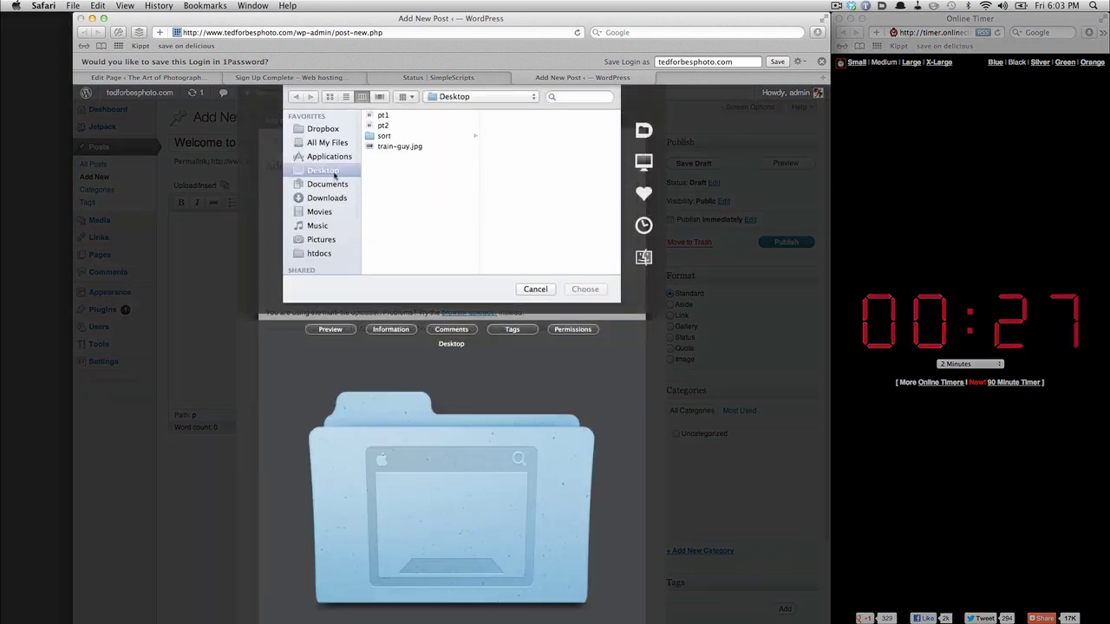
{"action": "left_click", "coordinate": [409, 146]}
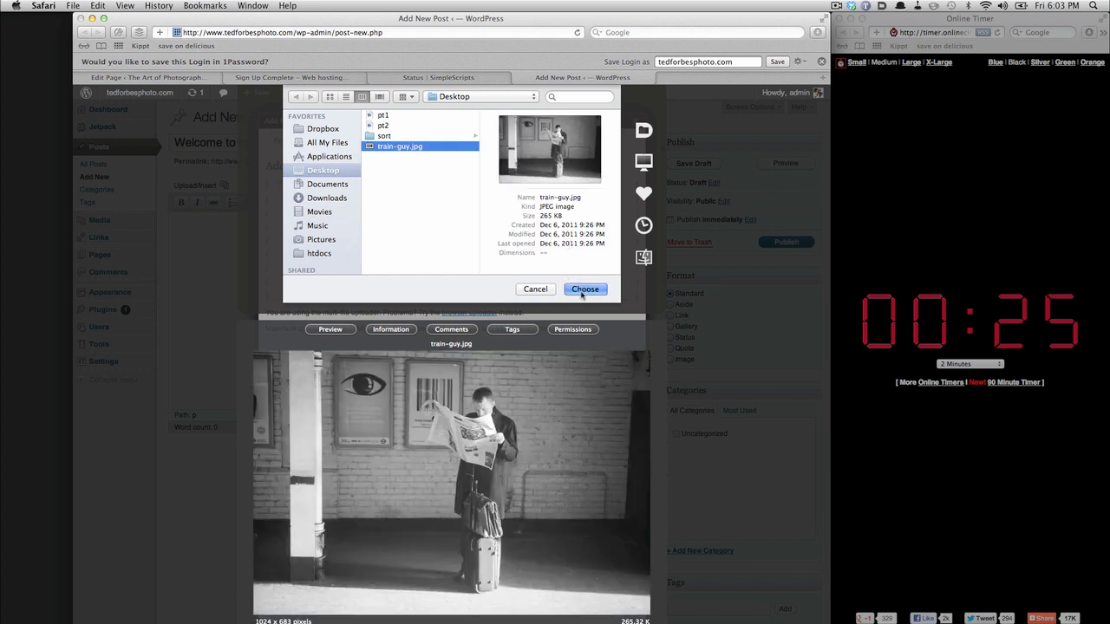
{"action": "left_click", "coordinate": [583, 289]}
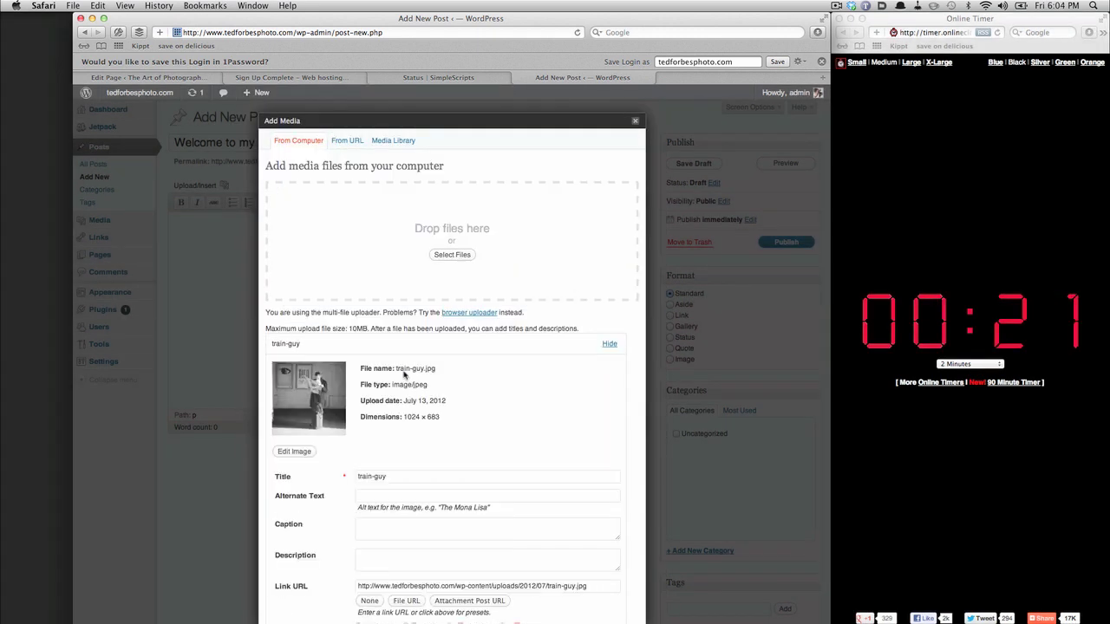
{"action": "scroll", "coordinate": [405, 374], "scroll_direction": "down", "scroll_amount": 3}
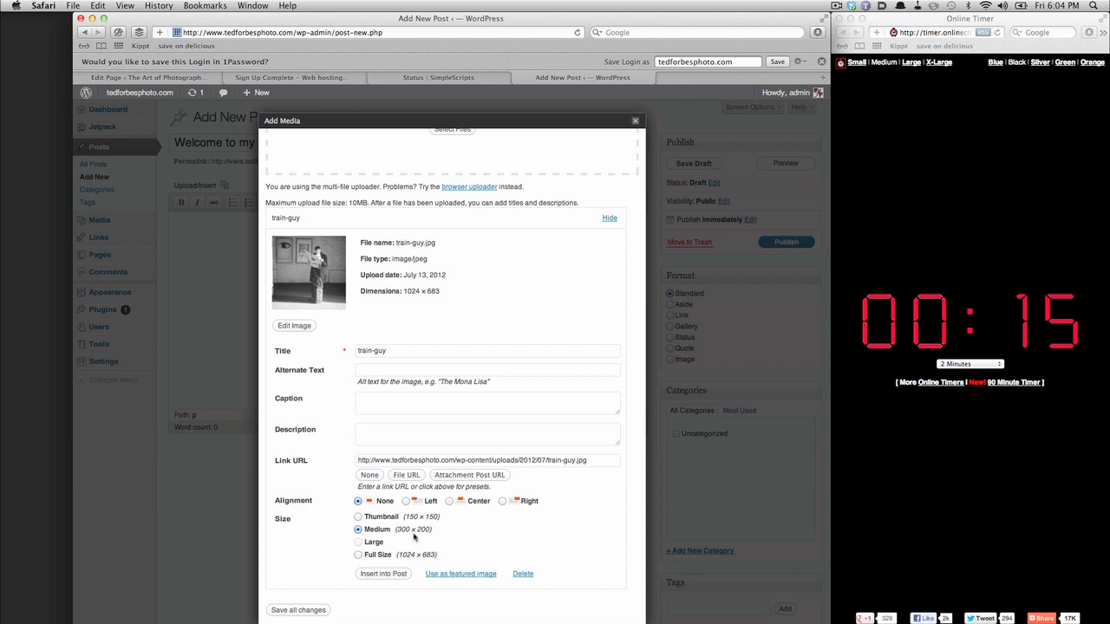
{"action": "left_click", "coordinate": [394, 576]}
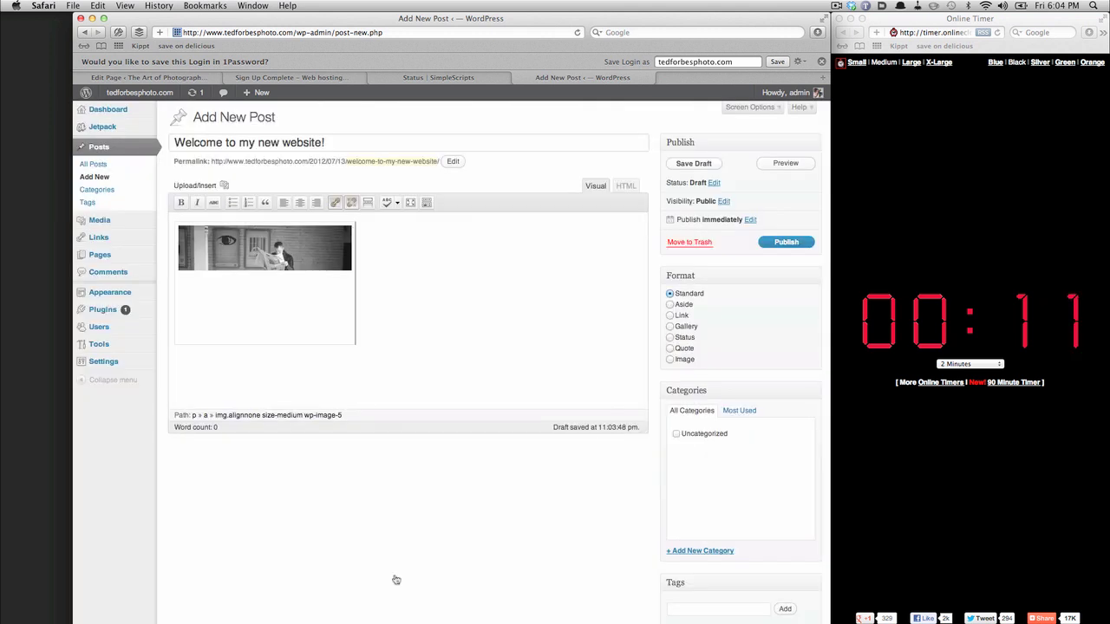
- Publish the 'Welcome to my new website!' post and view it on the live tedforbesphoto.com homepage
{"action": "left_click", "coordinate": [784, 244]}
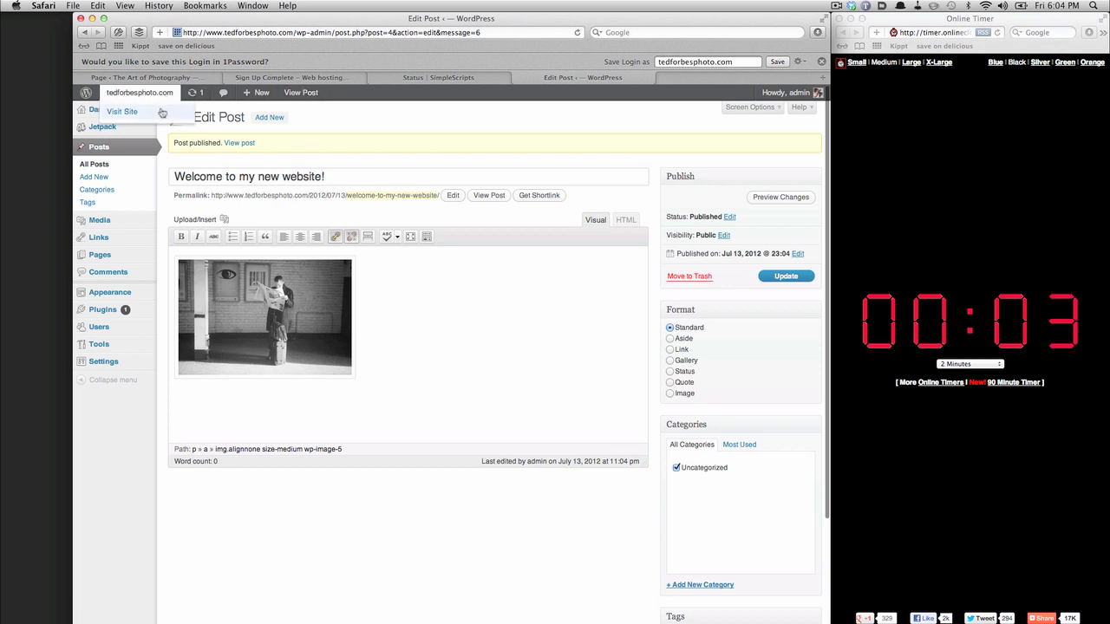
{"action": "left_click", "coordinate": [162, 111]}
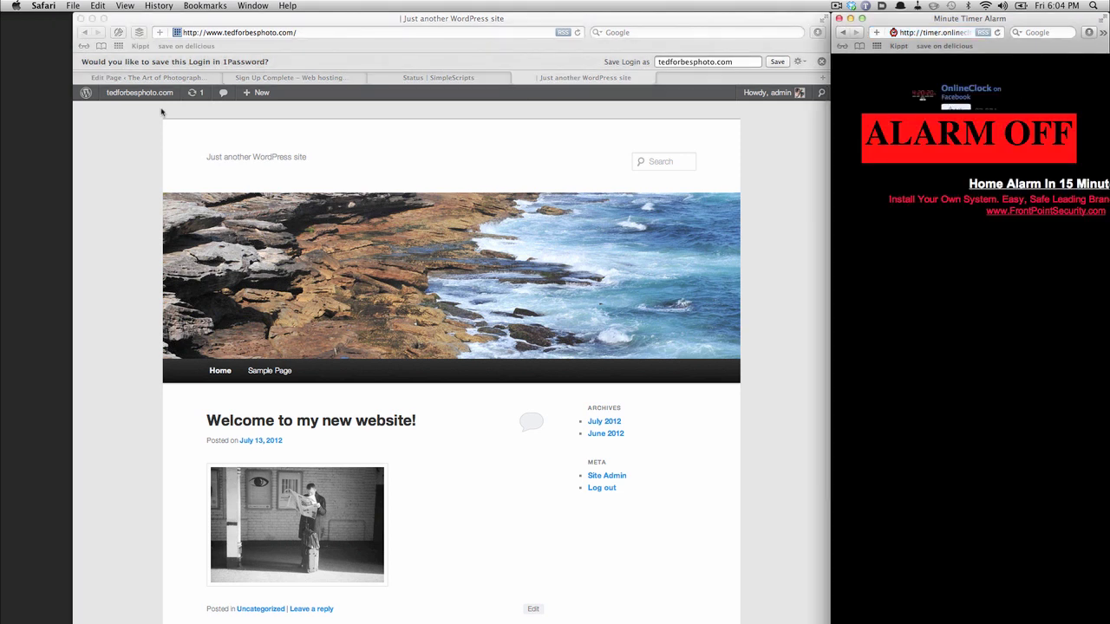
{"action": "left_click", "coordinate": [944, 135]}
{"action": "left_click", "coordinate": [810, 206]}
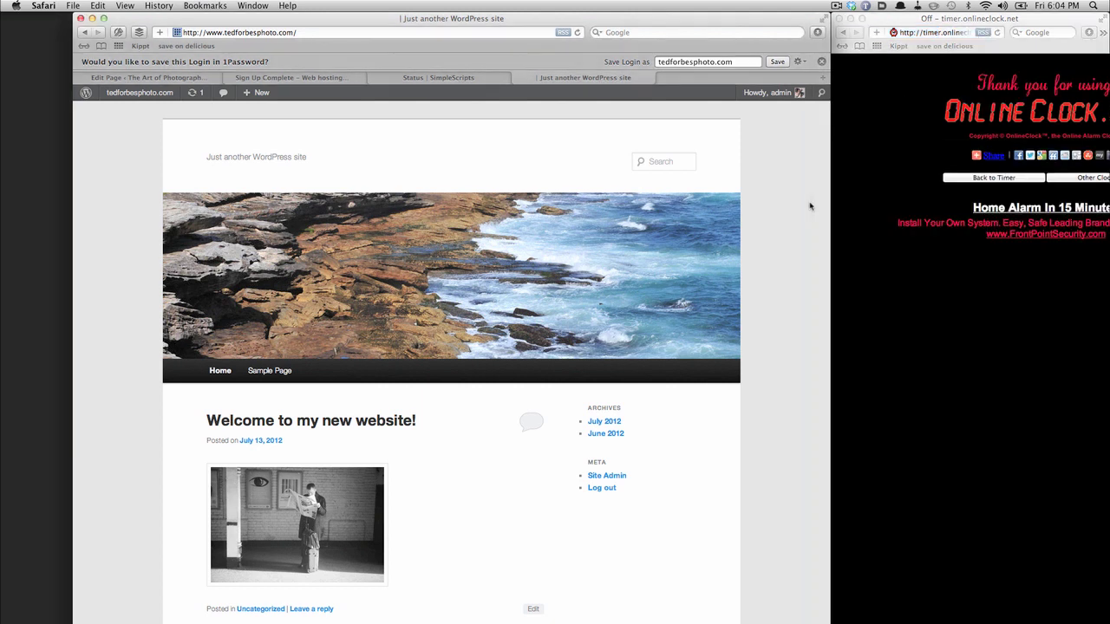
{"action": "scroll", "coordinate": [810, 206], "scroll_direction": "down", "scroll_amount": 2}
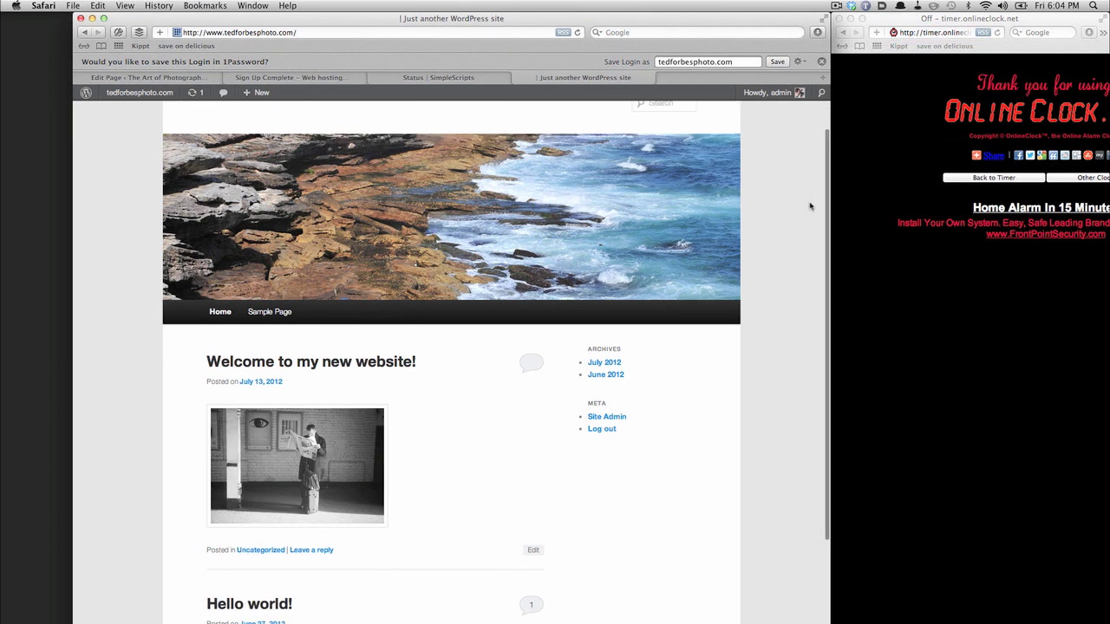
{"action": "scroll", "coordinate": [810, 207], "scroll_direction": "down", "scroll_amount": 3}
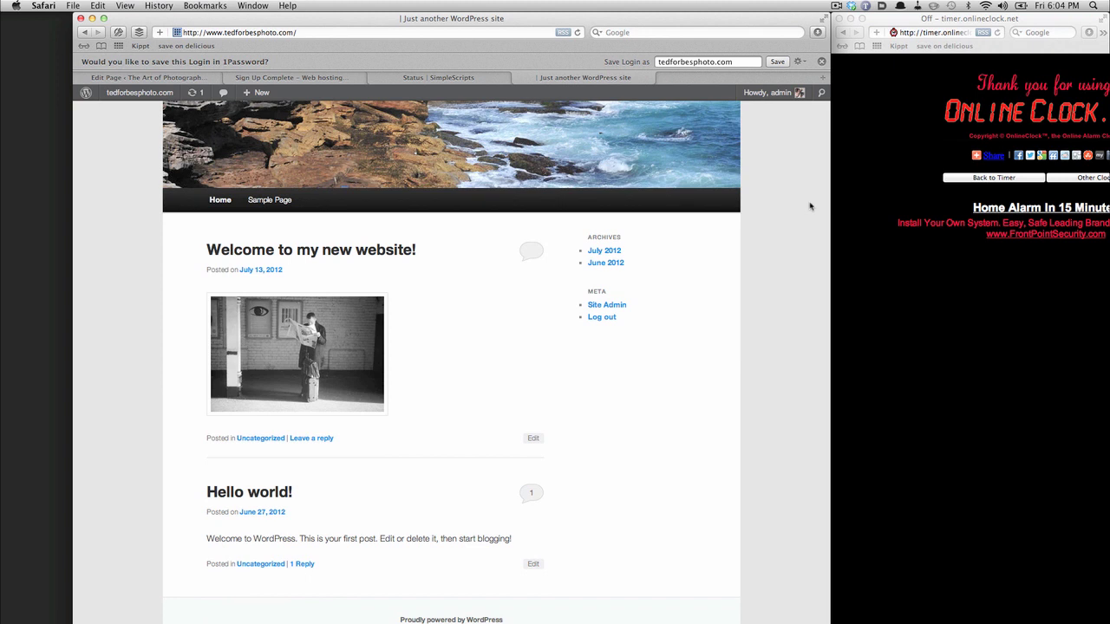
{"action": "scroll", "coordinate": [810, 206], "scroll_direction": "up", "scroll_amount": 5}
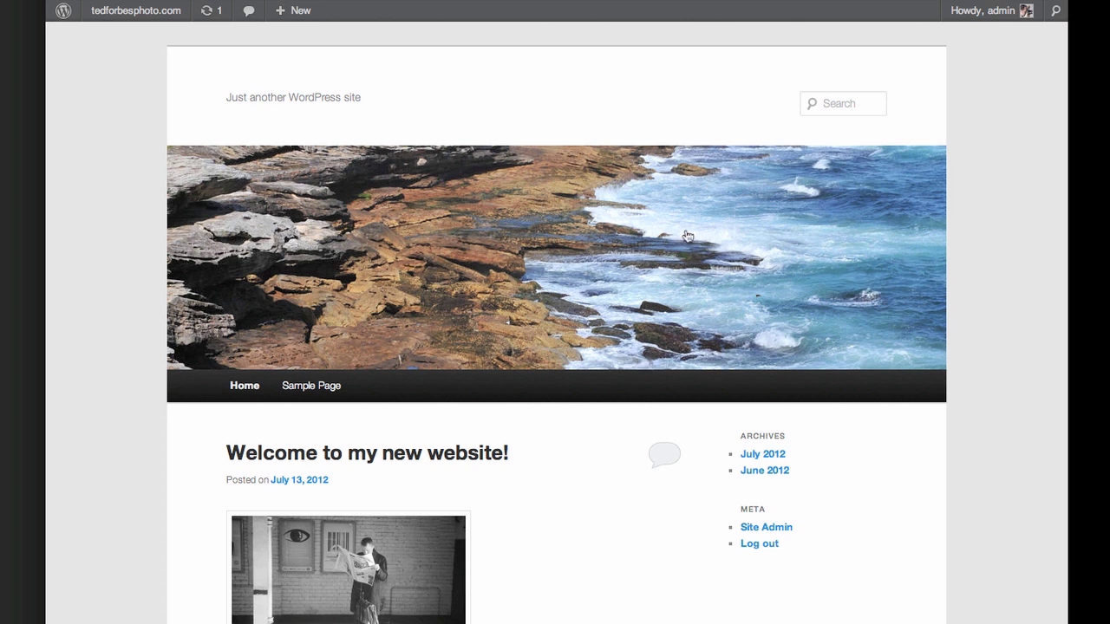
{"action": "scroll", "coordinate": [356, 597], "scroll_direction": "down", "scroll_amount": 3}
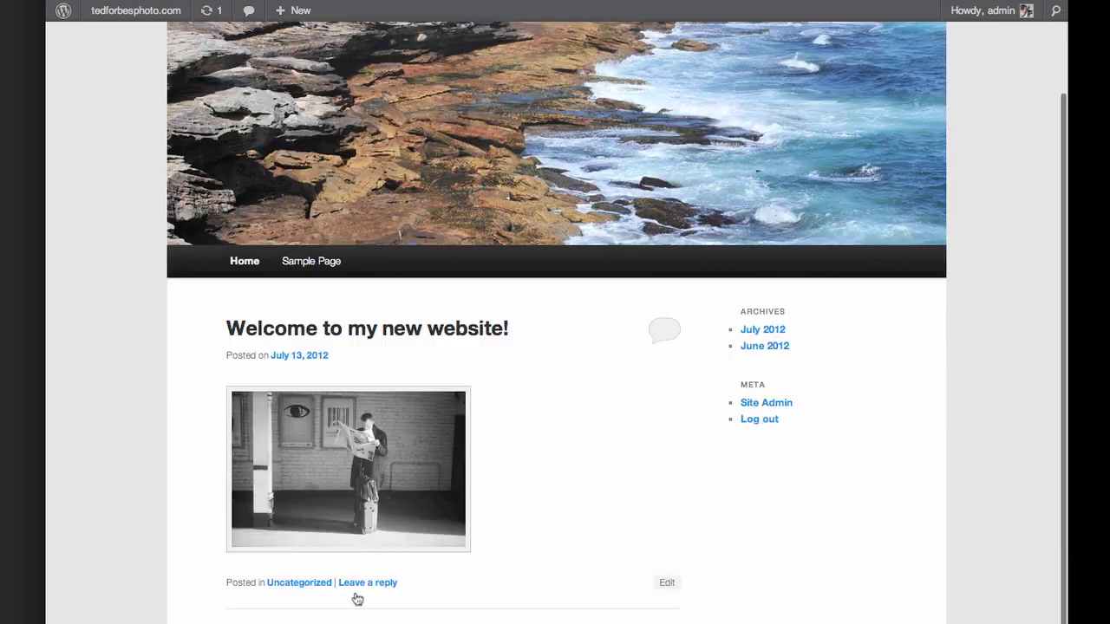
{"action": "scroll", "coordinate": [356, 597], "scroll_direction": "down", "scroll_amount": 2}
{"action": "scroll", "coordinate": [354, 597], "scroll_direction": "up", "scroll_amount": 4}
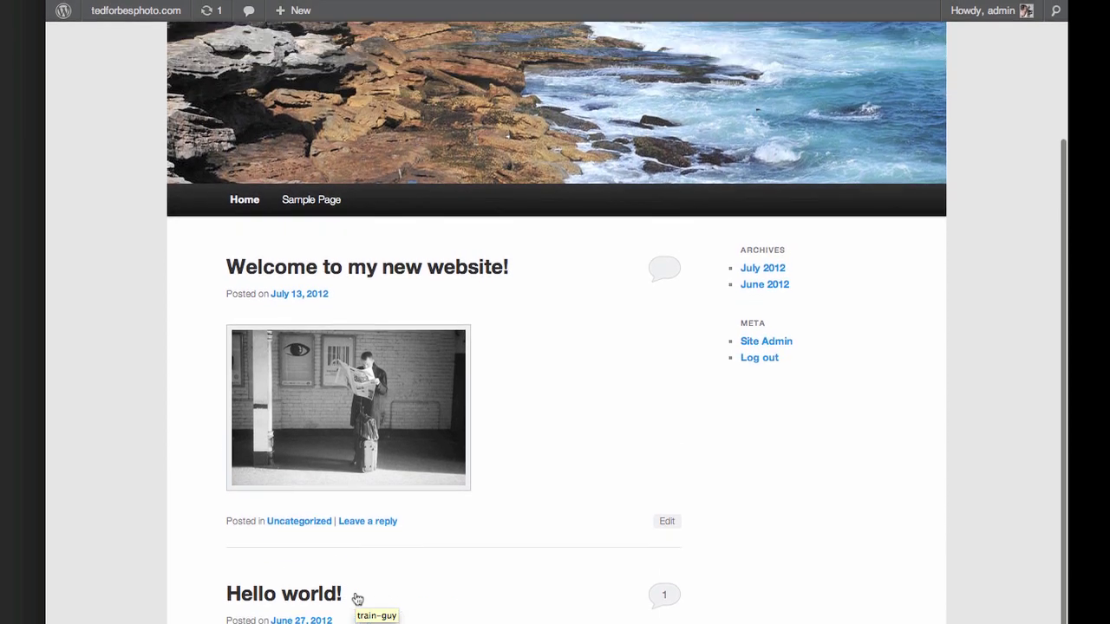